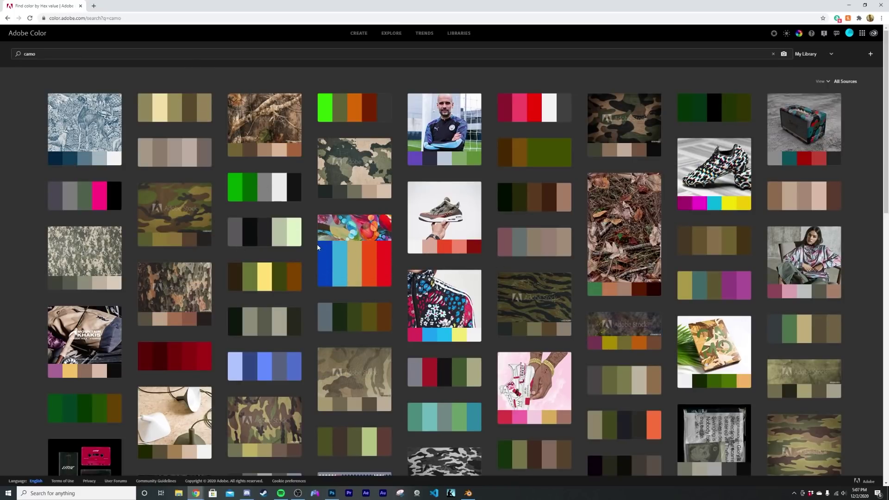
# - Open the Camping Camo theme from the camo results to view its hex colours and switch to Blender
pyautogui.moveTo(480, 320)
pyautogui.moveTo(715, 252)
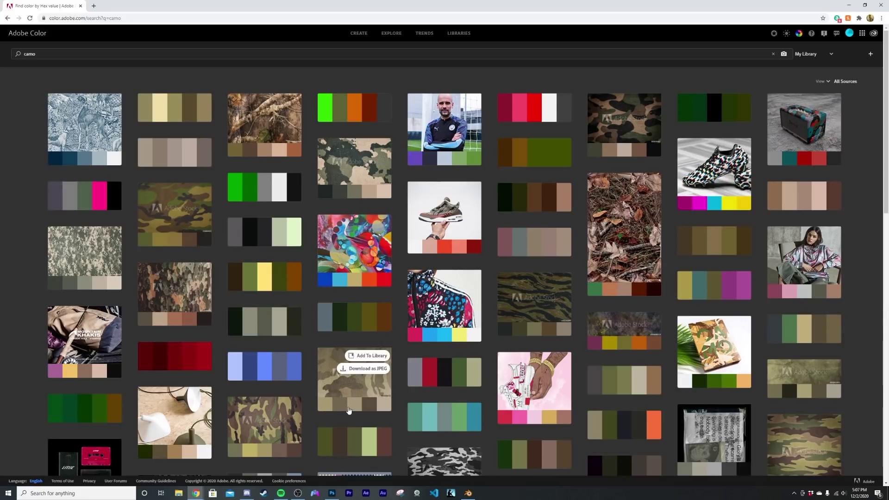
pyautogui.click(701, 248)
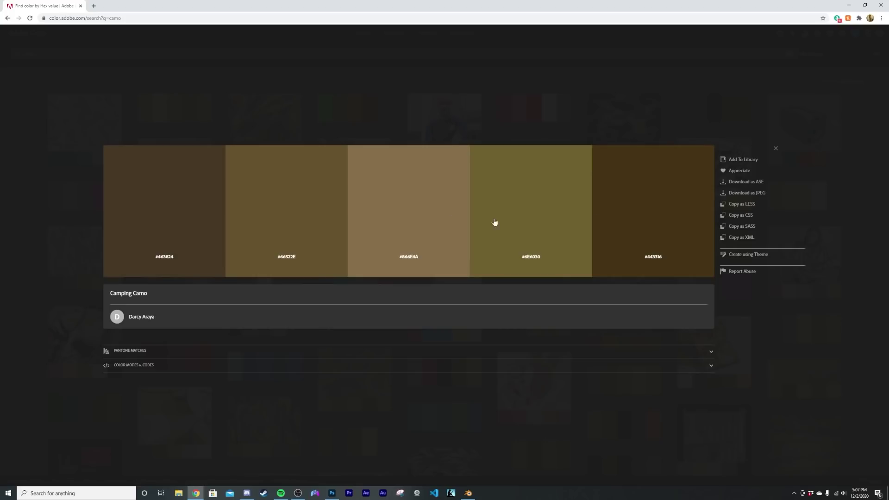
pyautogui.click(849, 6)
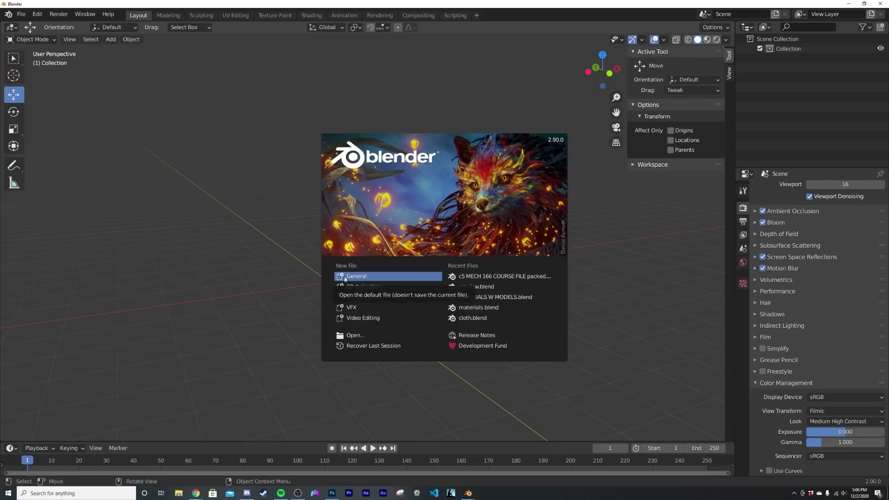
# - Switch to the Shading workspace and add a UV sphere to the empty scene
pyautogui.click(290, 324)
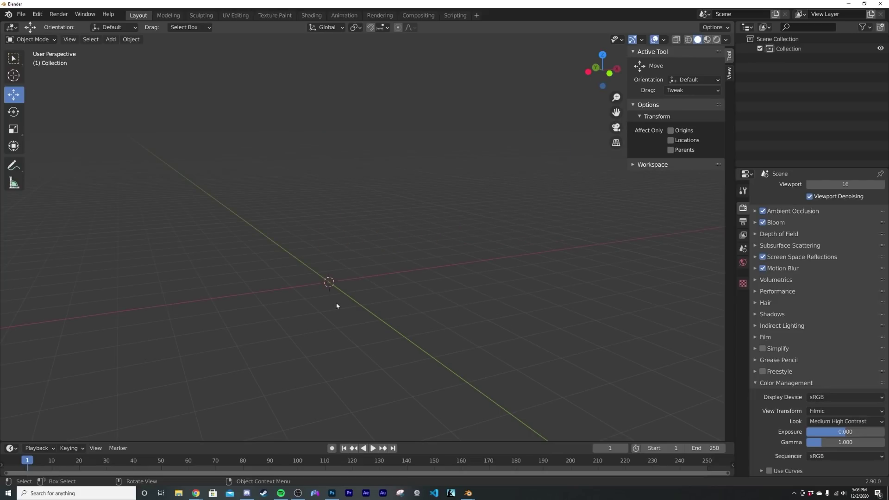
pyautogui.moveTo(340, 306); pyautogui.dragTo(373, 294, button='middle')
pyautogui.click(315, 14)
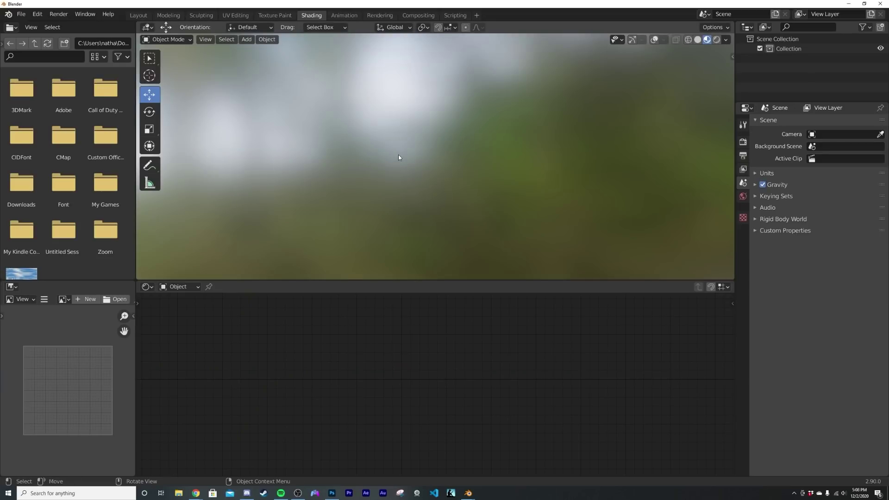
pyautogui.hotkey('shift', 'a')
pyautogui.moveTo(399, 157)
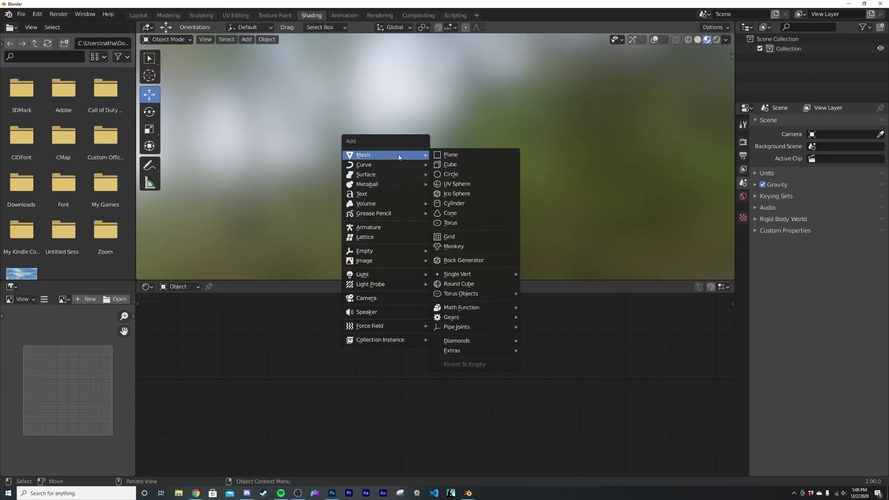
pyautogui.click(456, 185)
pyautogui.press('KP_Decimal')
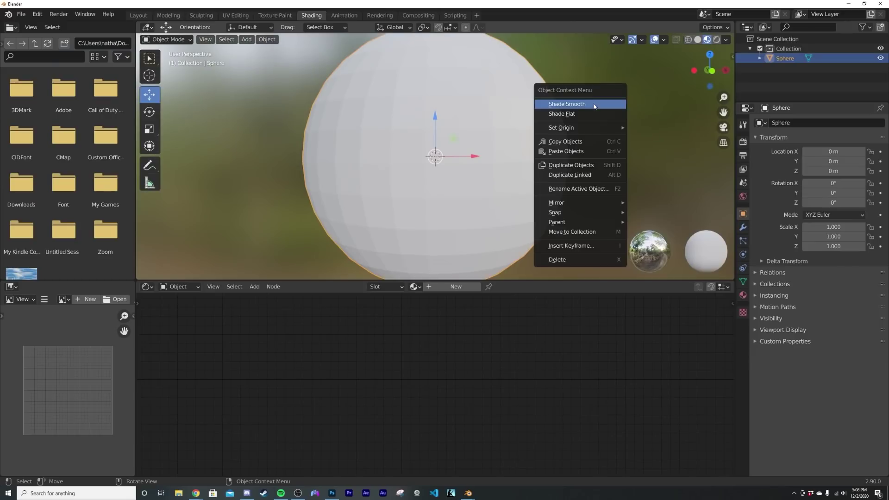
# - Shade the sphere smooth and subdivide its whole mesh with one cut and a smoothness of 1.000
pyautogui.press('Tab')
pyautogui.rightClick(432, 135)
pyautogui.click(435, 143)
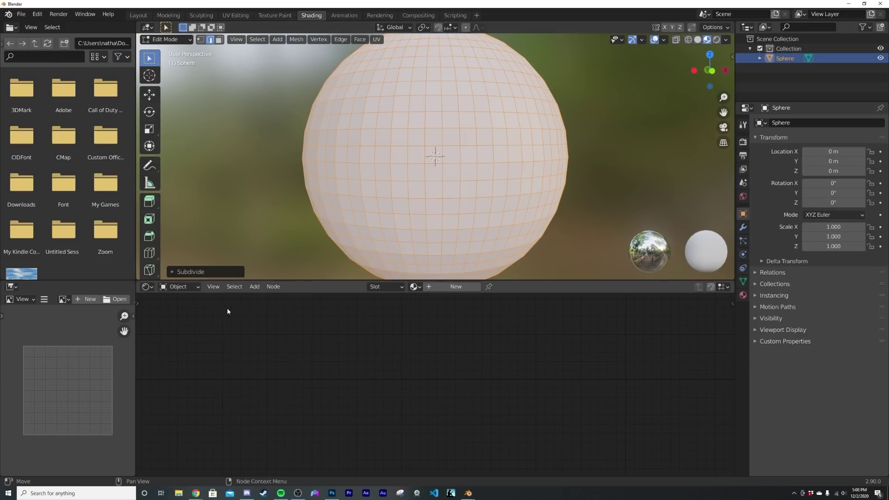
pyautogui.click(209, 275)
pyautogui.moveTo(264, 217); pyautogui.dragTo(298, 218)
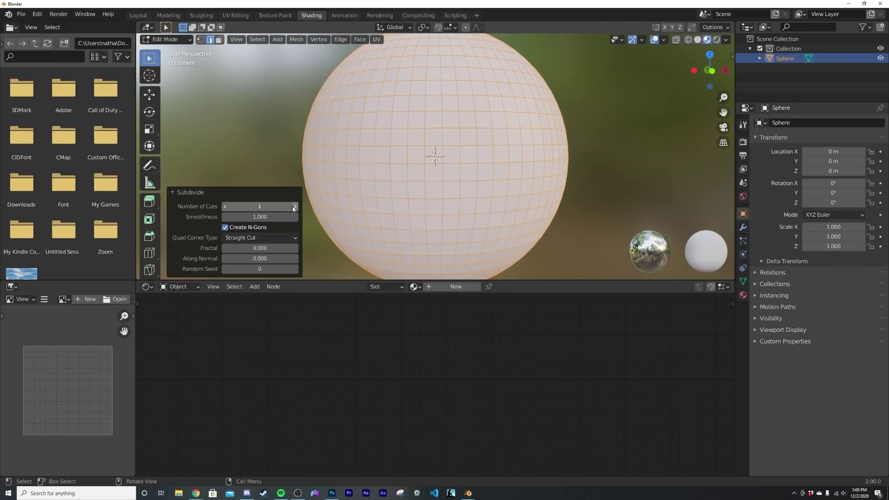
pyautogui.press('Tab')
# - Create a new material for the sphere and connect a ColorRamp node's Color output to the shader's Base Color
pyautogui.click(456, 287)
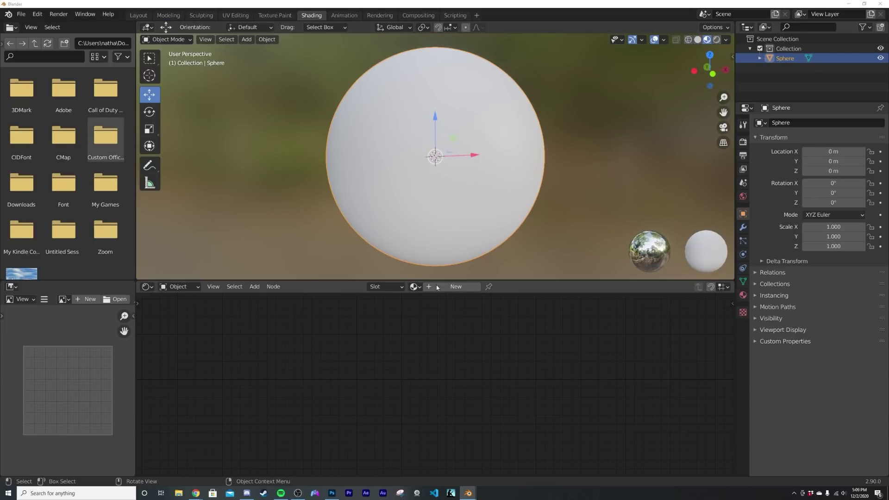
pyautogui.scroll(1, 373, 375)
pyautogui.moveTo(453, 334); pyautogui.dragTo(320, 376, button='middle')
pyautogui.hotkey('shift', 'a')
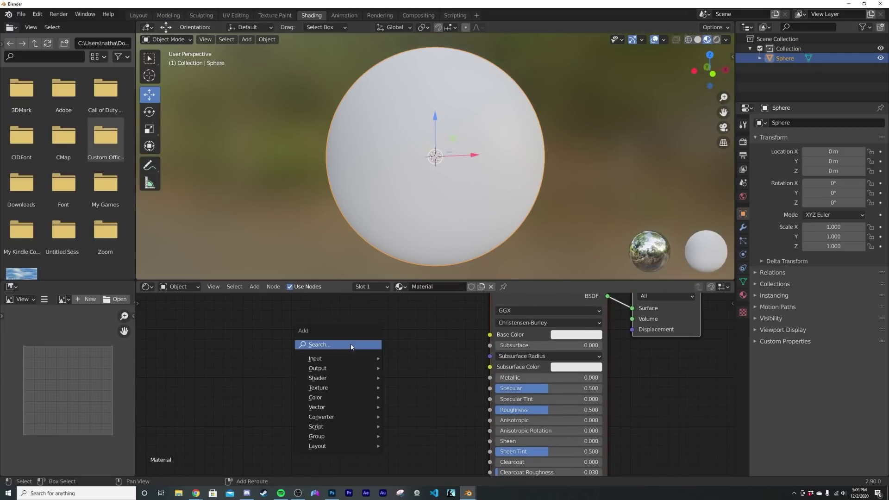
pyautogui.click(351, 345)
pyautogui.write('col')
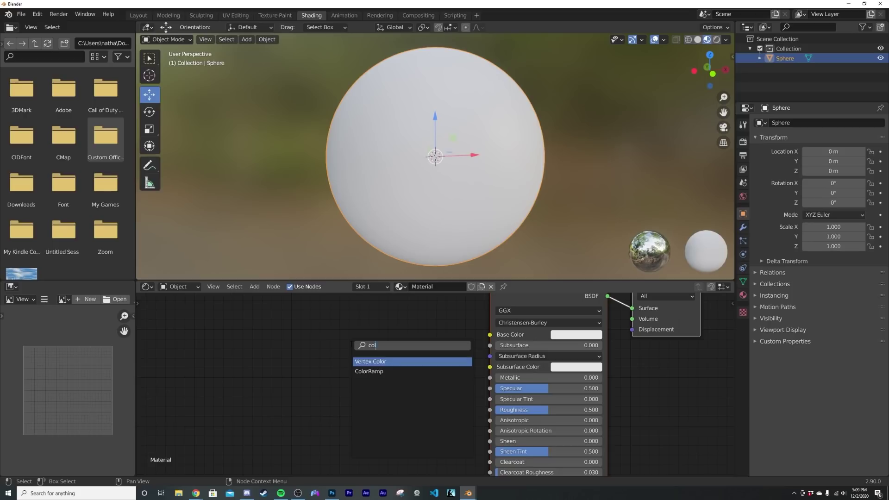
pyautogui.click(367, 368)
pyautogui.click(339, 349)
pyautogui.moveTo(442, 343); pyautogui.dragTo(490, 334)
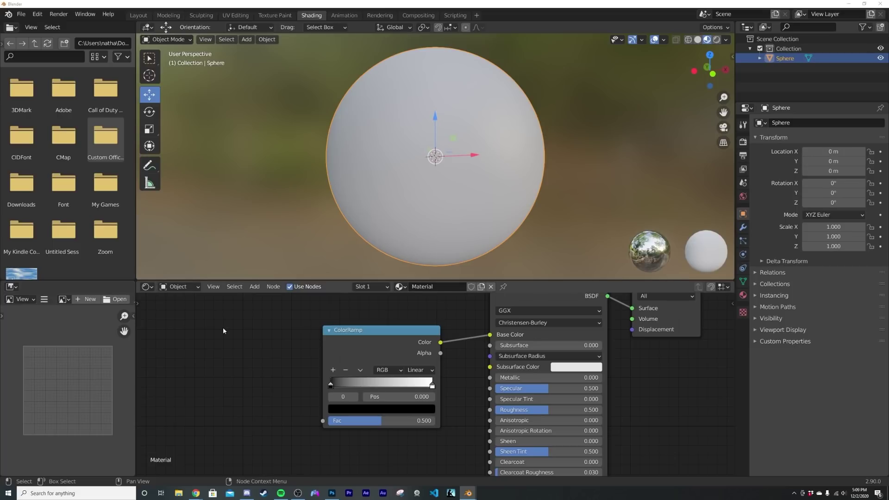
# - Add a Voronoi Texture node before the ColorRamp and connect its Distance output to the ramp's Fac input
pyautogui.hotkey('shift', 'a')
pyautogui.click(225, 342)
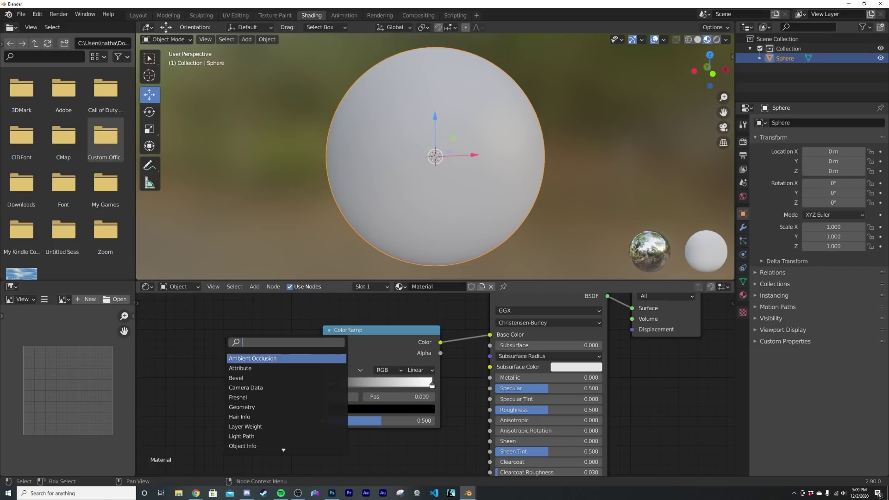
pyautogui.write('vo')
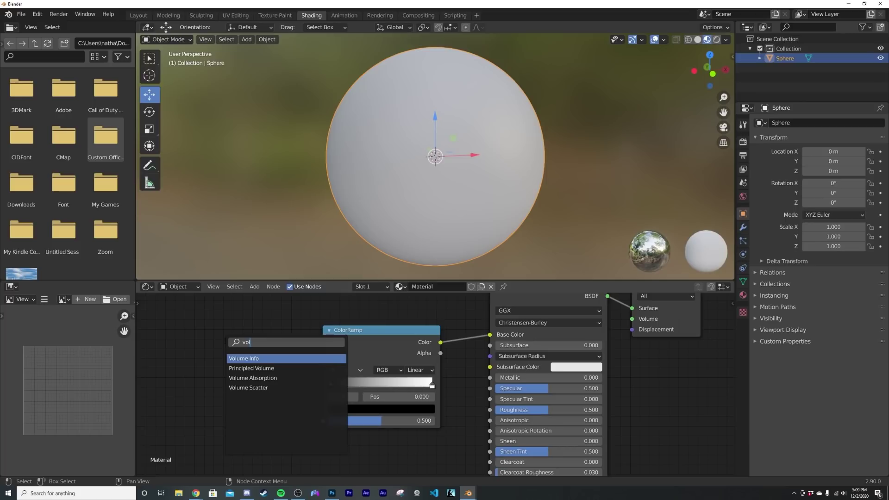
pyautogui.write('l')
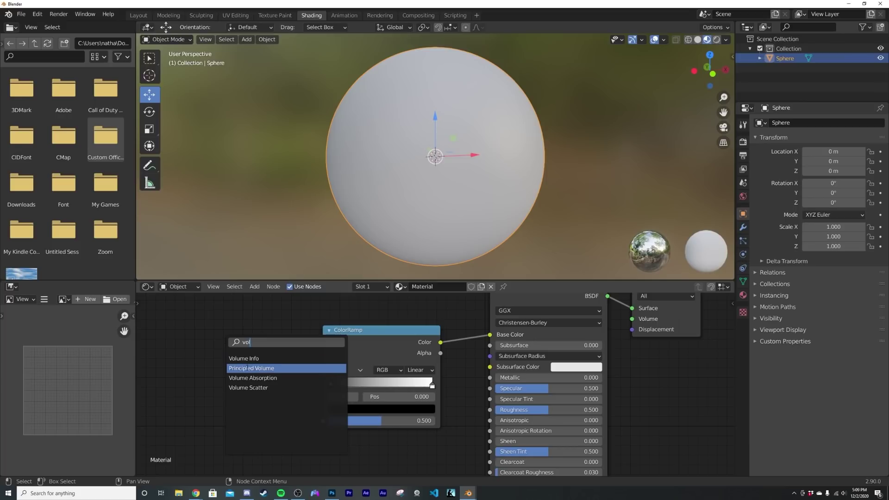
pyautogui.press('BackSpace')
pyautogui.write('r')
pyautogui.click(302, 358)
pyautogui.click(218, 380)
pyautogui.moveTo(207, 384); pyautogui.dragTo(323, 420)
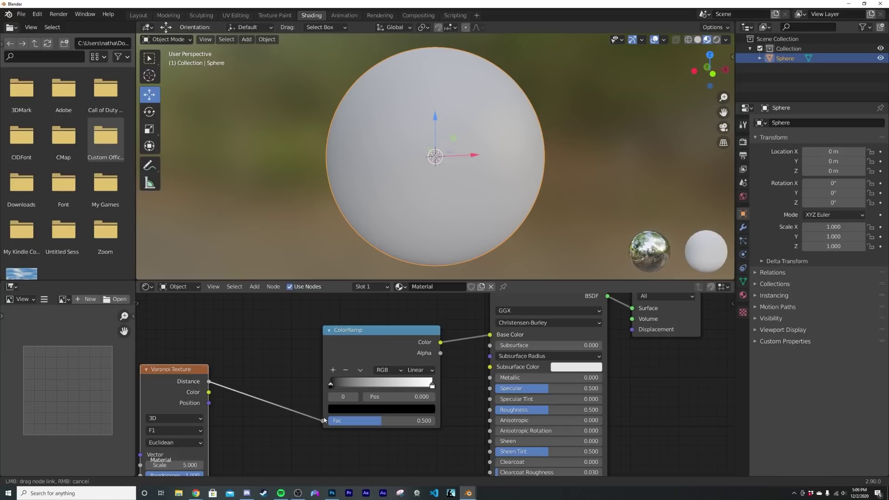
pyautogui.moveTo(155, 370); pyautogui.dragTo(232, 362)
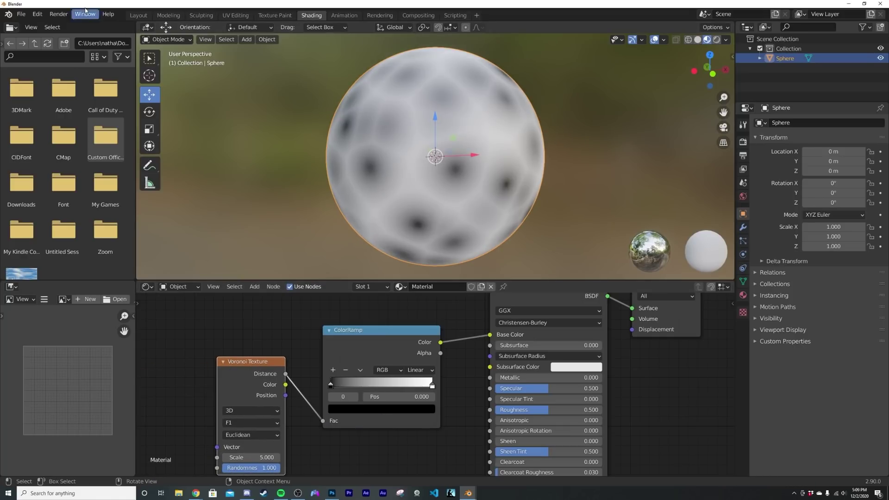
# - Search the add-on preferences for "node" and check whether Node Wrangler is enabled
pyautogui.click(37, 14)
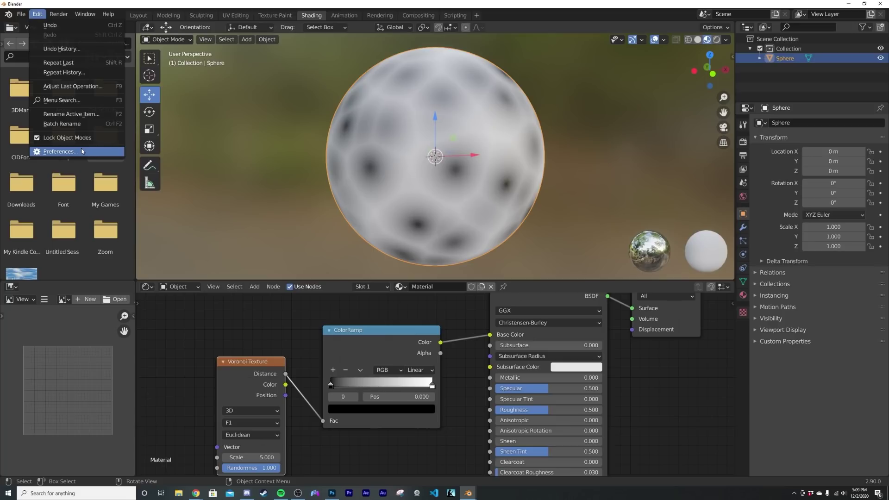
pyautogui.click(60, 151)
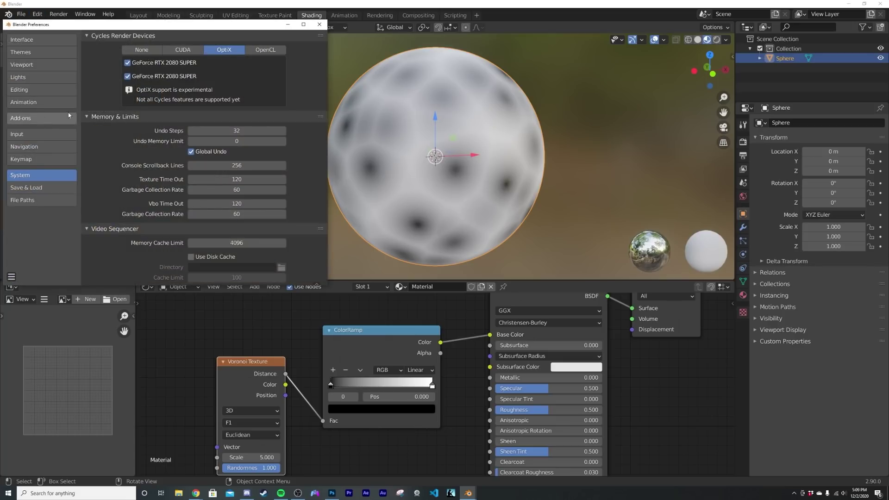
pyautogui.click(44, 119)
pyautogui.click(268, 50)
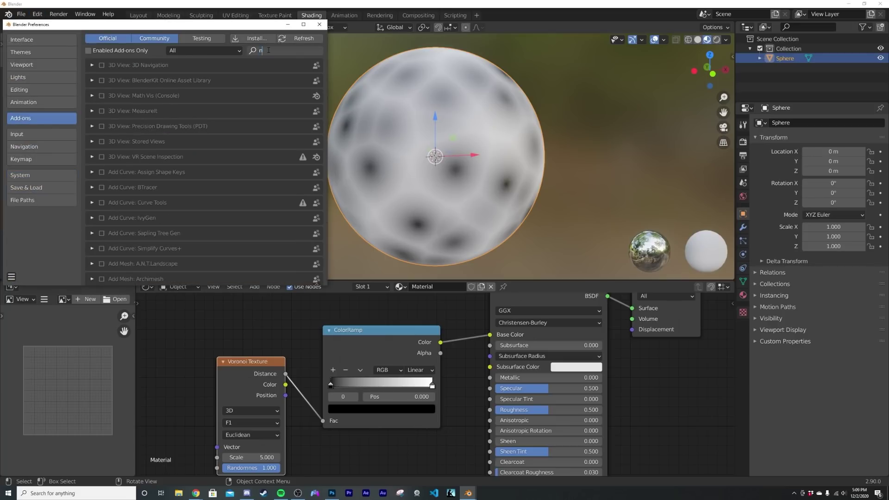
pyautogui.write('node')
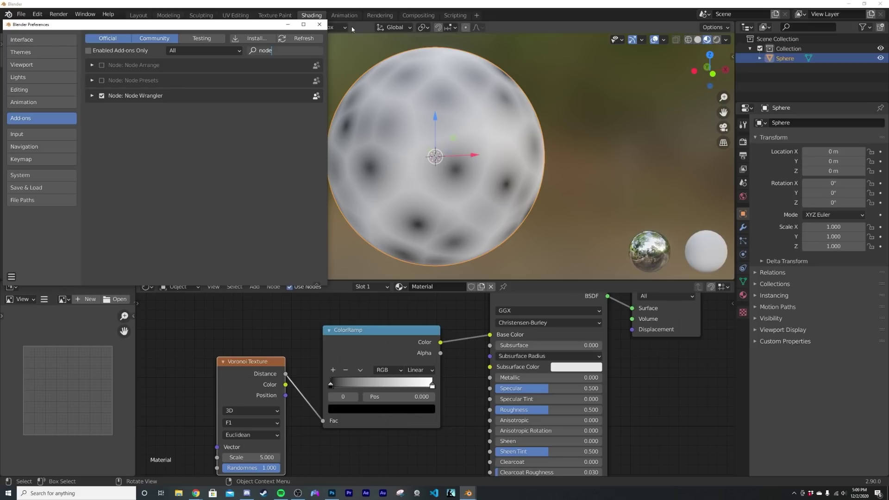
pyautogui.click(320, 25)
# - Add Mapping and Texture Coordinate nodes to the Voronoi Texture and feed the Mapping vector from the Object output
pyautogui.moveTo(241, 361); pyautogui.dragTo(345, 331, button='middle')
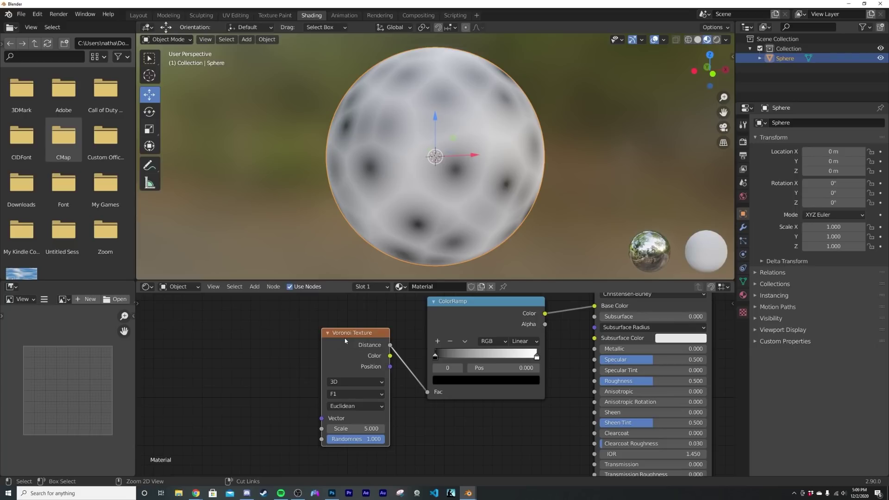
pyautogui.hotkey('ctrl', 't')
pyautogui.moveTo(307, 346); pyautogui.dragTo(419, 313, button='middle')
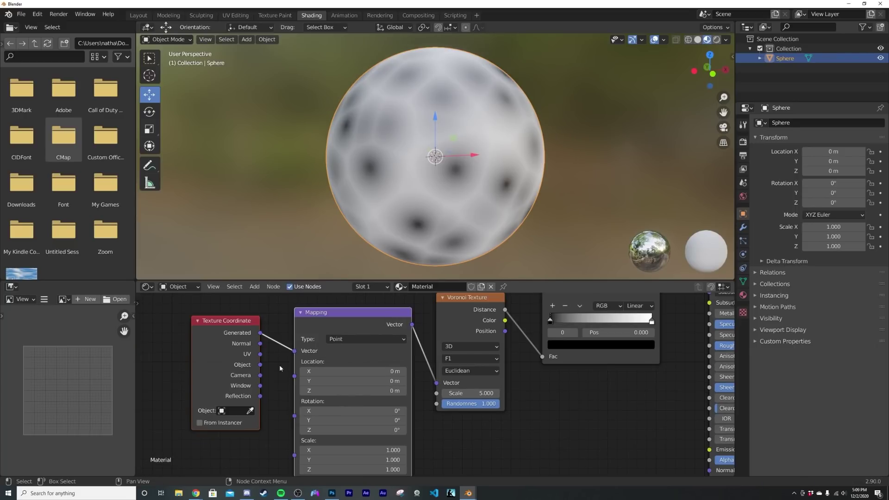
pyautogui.moveTo(260, 365); pyautogui.dragTo(295, 352)
pyautogui.moveTo(524, 380); pyautogui.dragTo(312, 398, button='middle')
pyautogui.scroll(-1, 357, 182)
pyautogui.moveTo(357, 182); pyautogui.dragTo(410, 165, button='middle')
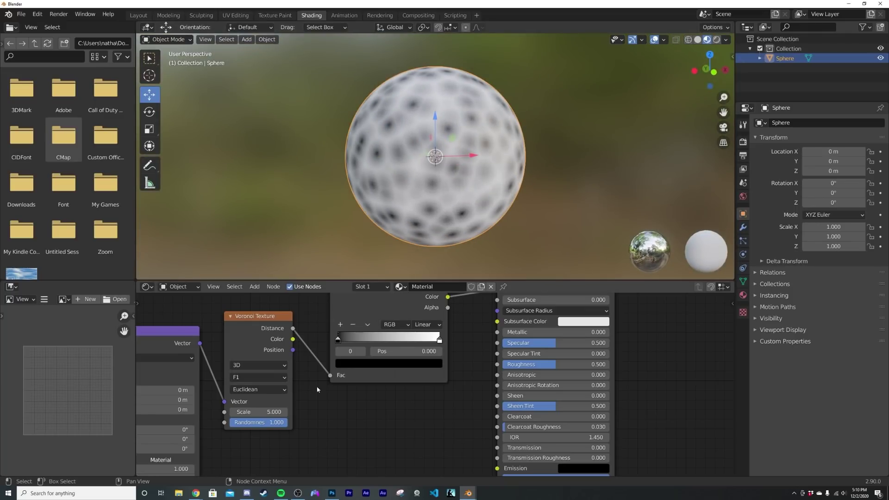
# - Set the ColorRamp interpolation to Constant and move its white stop to position 0.487
pyautogui.scroll(2, 372, 391)
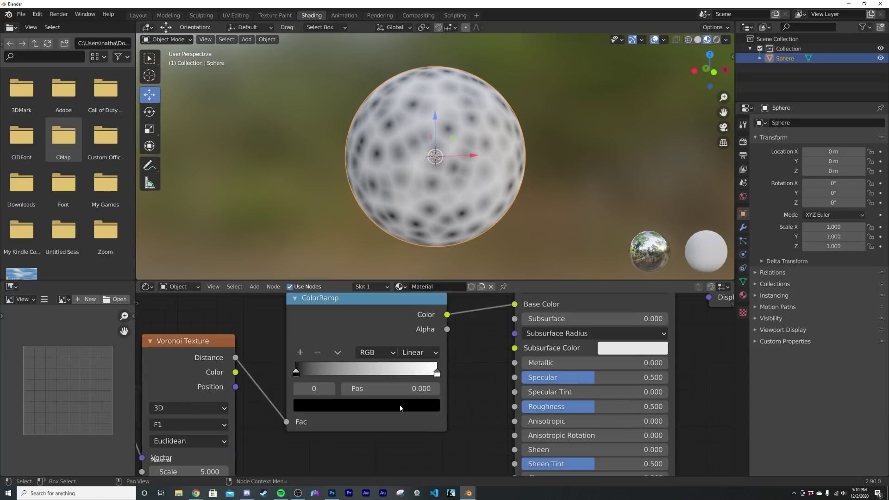
pyautogui.scroll(3, 463, 140)
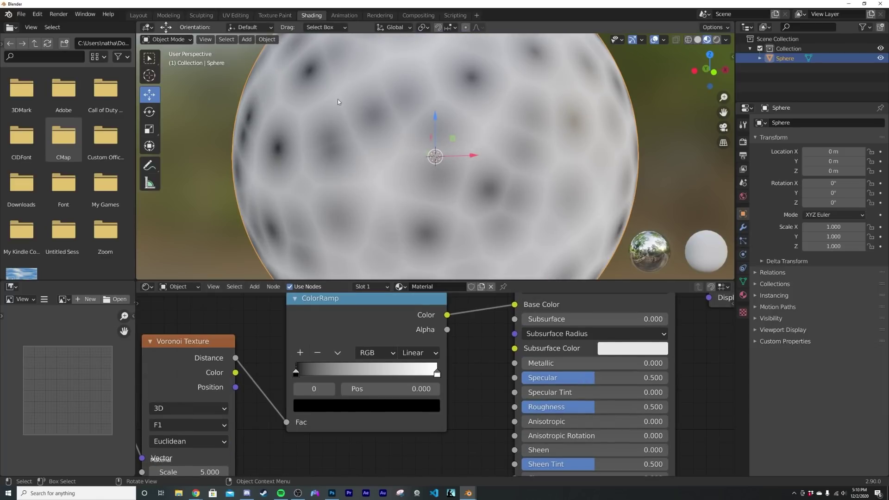
pyautogui.moveTo(310, 376)
pyautogui.mouseDown()
pyautogui.moveTo(346, 373)
pyautogui.moveTo(303, 373)
pyautogui.mouseUp()
pyautogui.click(418, 354)
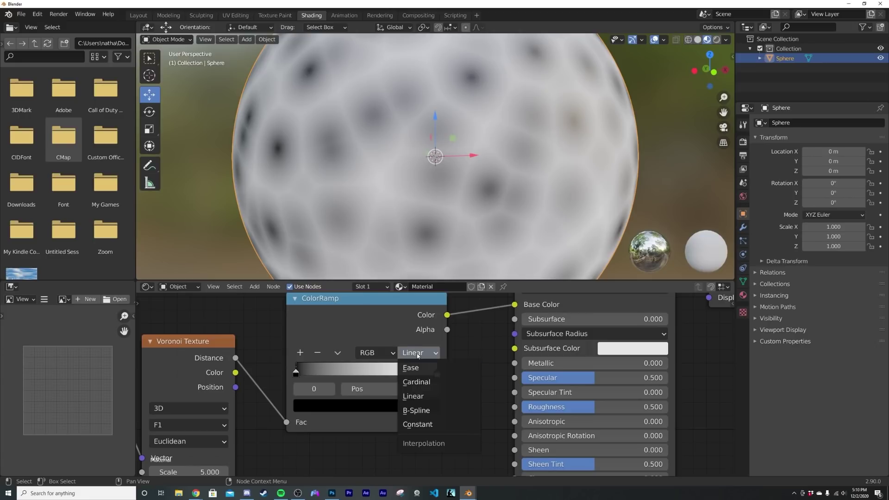
pyautogui.click(418, 425)
pyautogui.moveTo(437, 374); pyautogui.dragTo(358, 379)
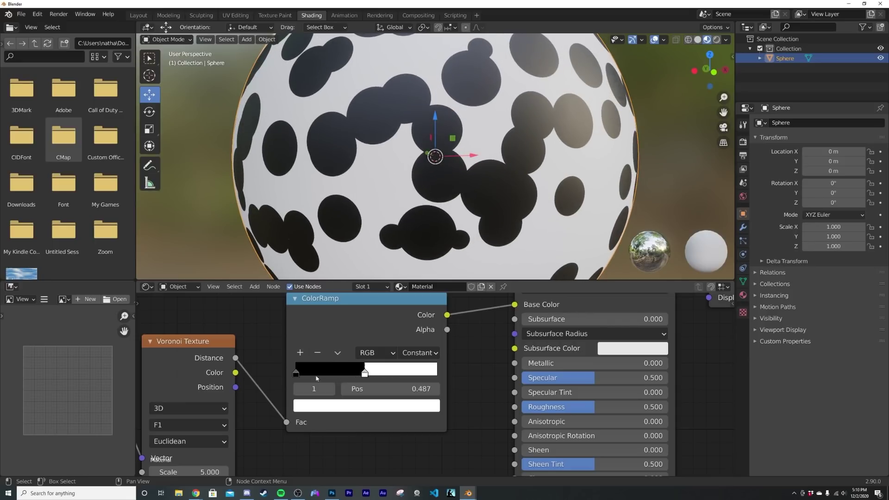
# - Change the Voronoi Texture to 4D and set its W value to 3.700
pyautogui.moveTo(189, 405); pyautogui.dragTo(319, 366, button='middle')
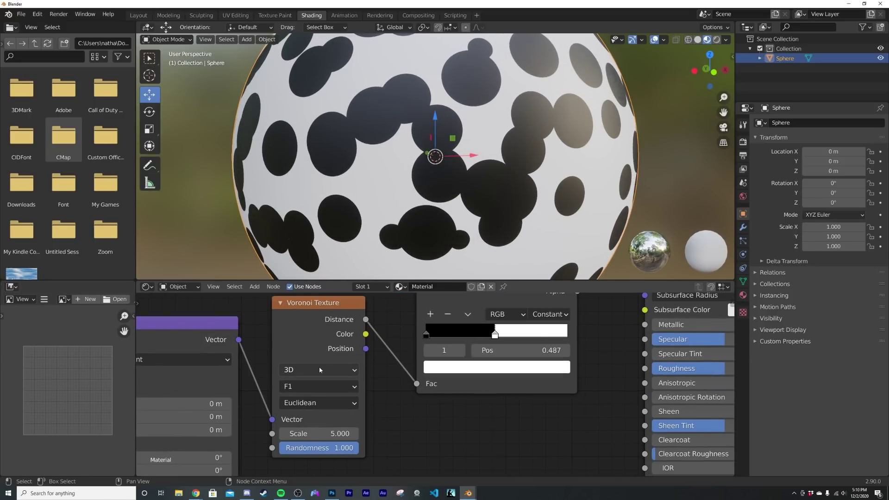
pyautogui.click(319, 369)
pyautogui.click(329, 427)
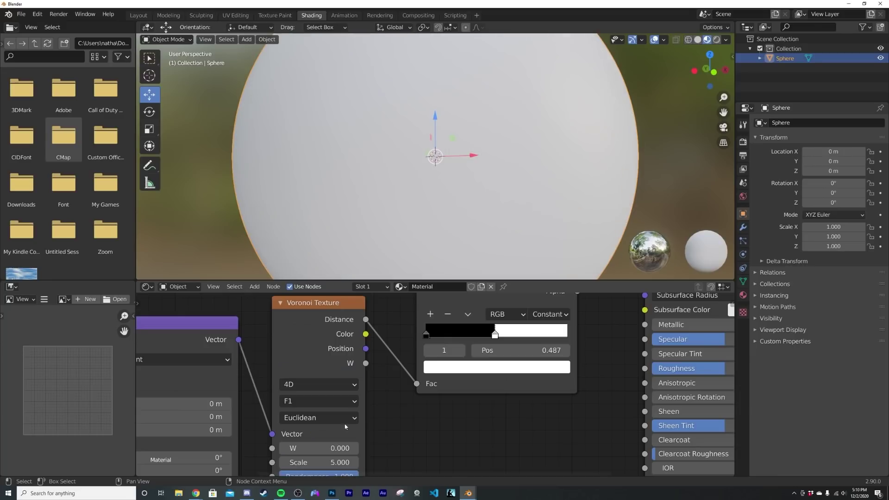
pyautogui.moveTo(324, 449); pyautogui.dragTo(370, 448)
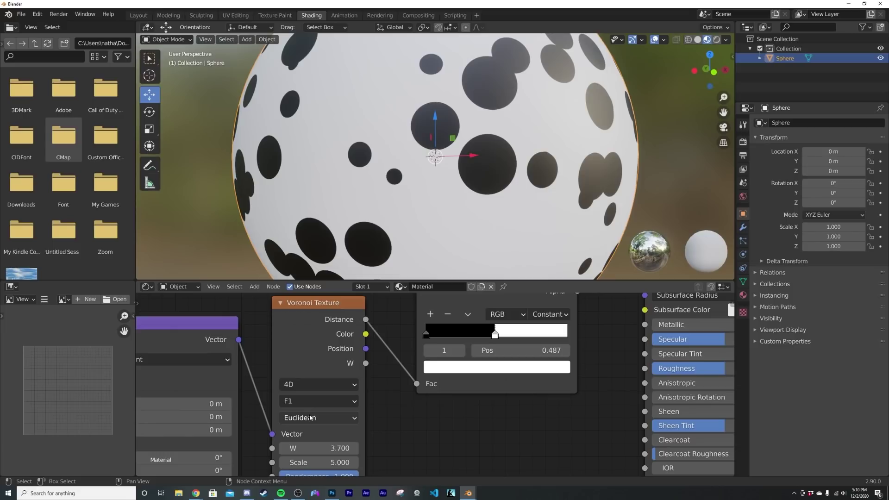
# - Set the Voronoi Texture's feature output to Smooth F1 and inspect the pattern around the sphere
pyautogui.click(307, 402)
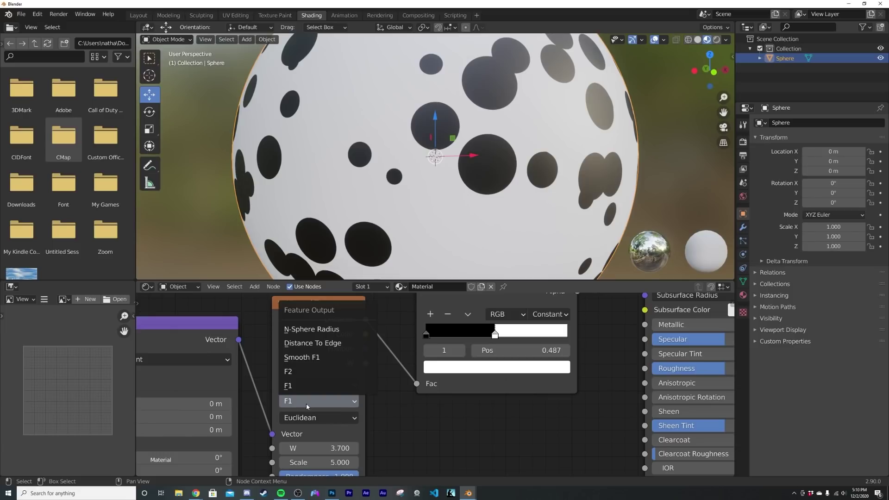
pyautogui.click(315, 359)
pyautogui.moveTo(397, 217); pyautogui.dragTo(405, 173, button='middle')
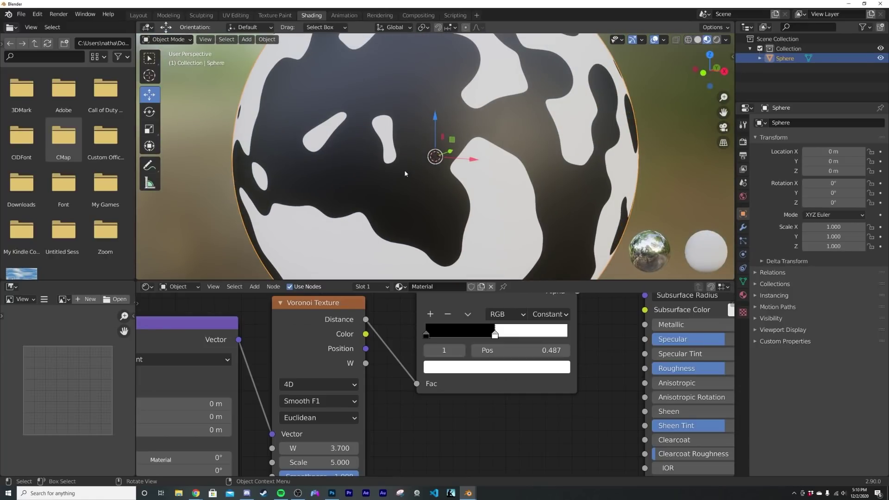
pyautogui.moveTo(406, 174); pyautogui.dragTo(510, 182, button='middle')
pyautogui.scroll(-3, 501, 167)
pyautogui.scroll(2, 527, 151)
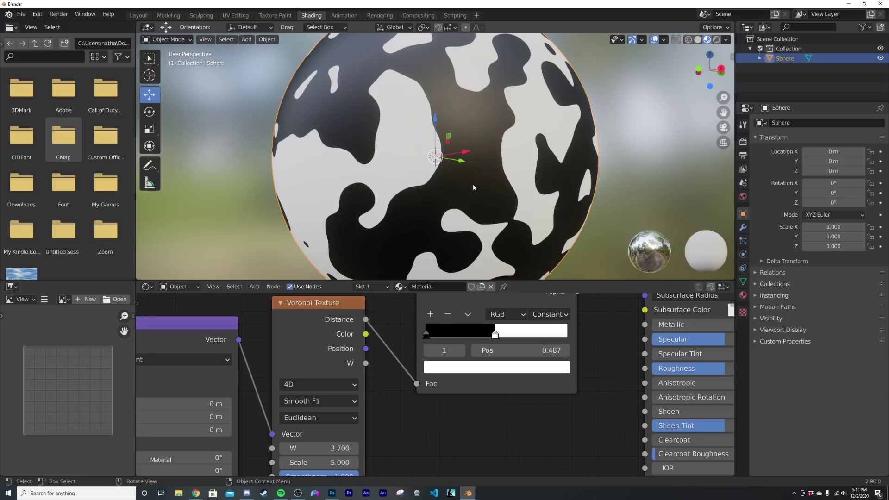
# - Set the Voronoi Texture's distance metric to Minkowski with an exponent of 1.500
pyautogui.click(314, 418)
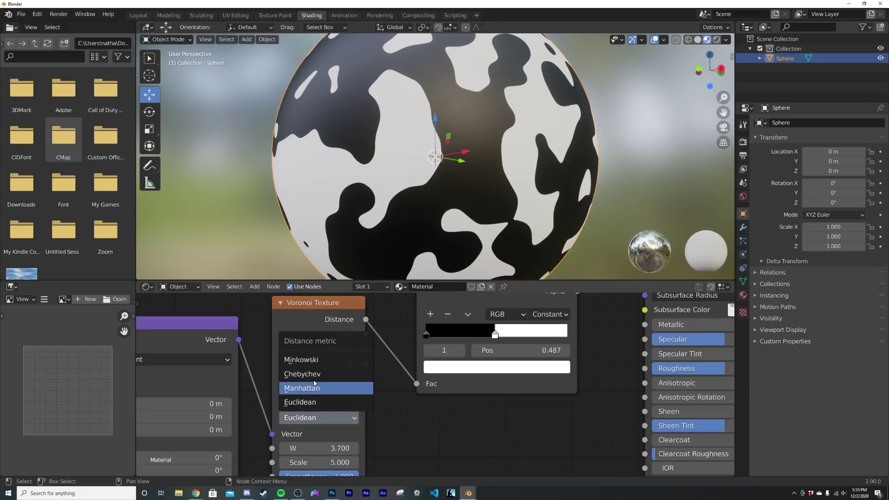
pyautogui.click(310, 358)
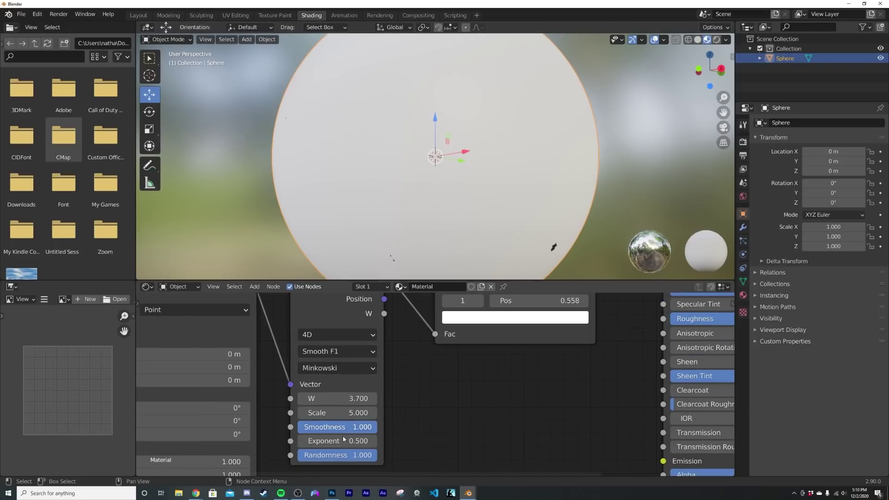
pyautogui.moveTo(348, 441)
pyautogui.mouseDown()
pyautogui.moveTo(389, 441)
pyautogui.moveTo(357, 441)
pyautogui.mouseUp()
pyautogui.moveTo(518, 187); pyautogui.dragTo(449, 194, button='middle')
pyautogui.scroll(1, 366, 193)
pyautogui.scroll(-1, 449, 195)
# - Try a scale of 3.000 on the Voronoi Texture and undo the change
pyautogui.moveTo(347, 412); pyautogui.dragTo(327, 412)
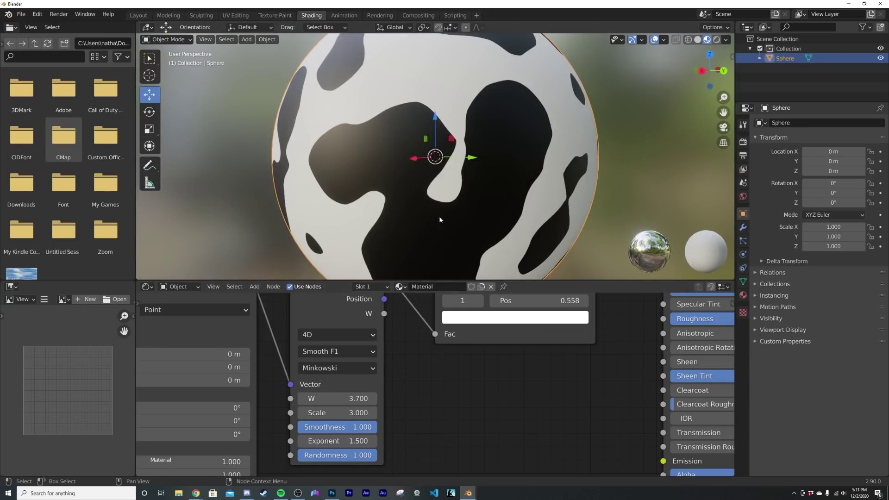
pyautogui.hotkey('shift', 's')
pyautogui.press('Escape')
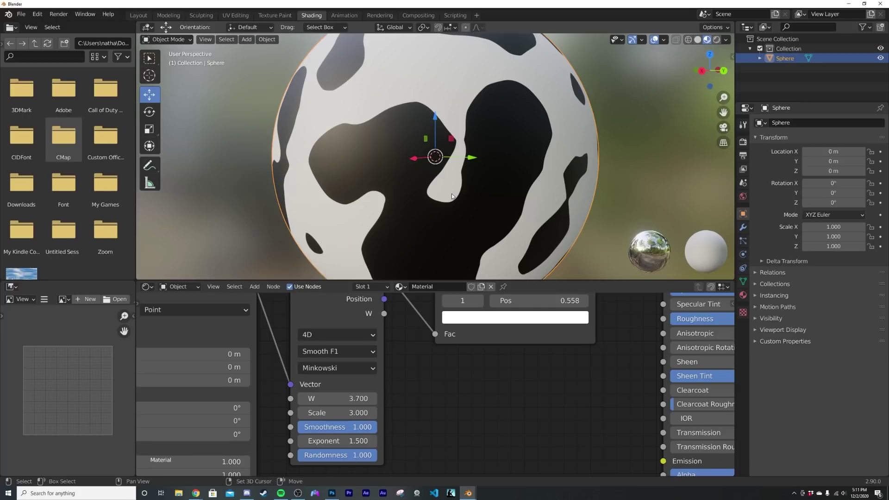
pyautogui.hotkey('ctrl', 'z')
pyautogui.moveTo(486, 175); pyautogui.dragTo(477, 185, button='middle')
# - Check the Camping Camo palette in the browser as the color reference and return to Blender
pyautogui.scroll(-3, 433, 381)
pyautogui.scroll(-3, 421, 373)
pyautogui.moveTo(455, 349); pyautogui.dragTo(352, 377, button='middle')
pyautogui.scroll(3, 352, 377)
pyautogui.scroll(-1, 352, 377)
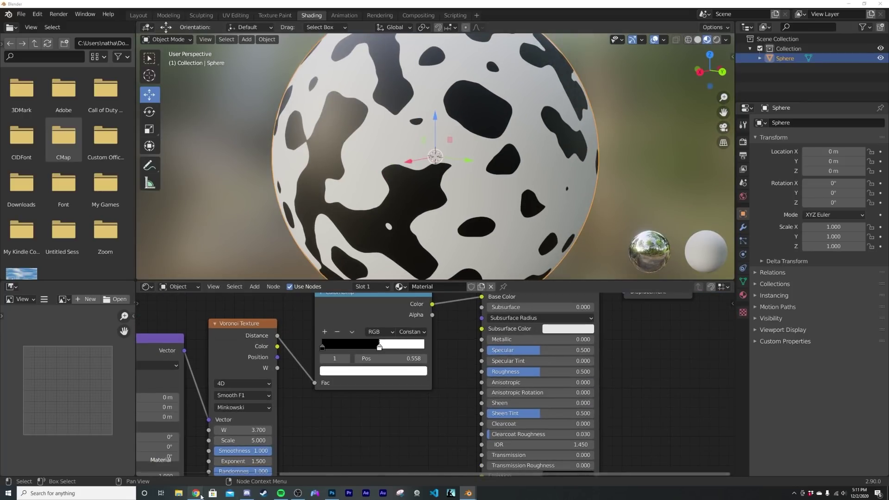
pyautogui.moveTo(200, 497)
pyautogui.click(235, 458)
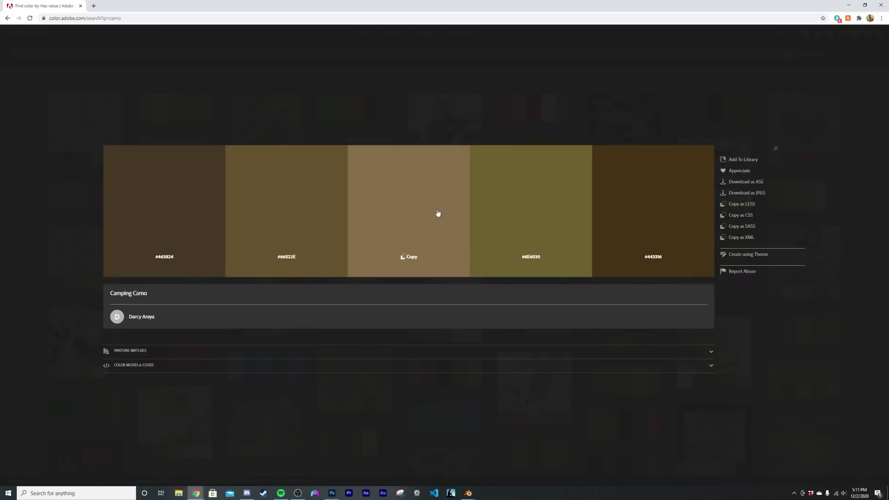
pyautogui.click(847, 8)
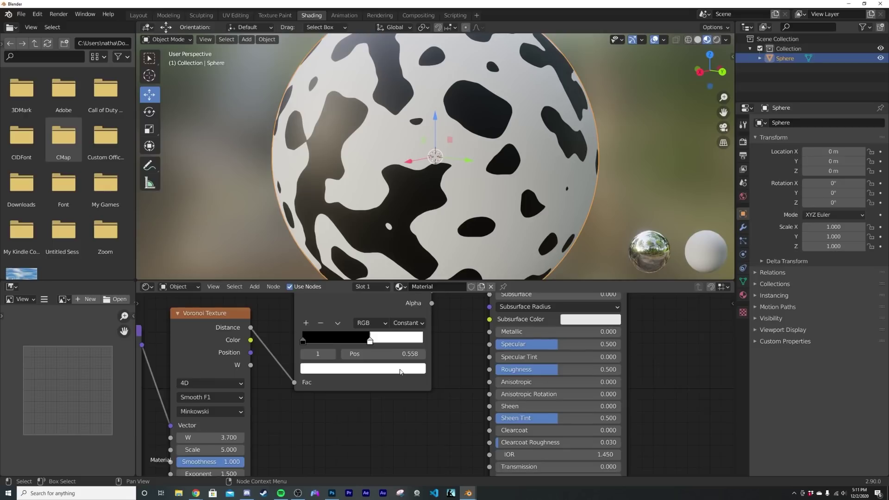
# - Add a third stop to the ColorRamp, with the last black stop at position 0.587
pyautogui.scroll(2, 401, 372)
pyautogui.moveTo(355, 332)
pyautogui.mouseDown()
pyautogui.moveTo(287, 330)
pyautogui.moveTo(392, 329)
pyautogui.moveTo(347, 330)
pyautogui.mouseUp()
pyautogui.click(272, 306)
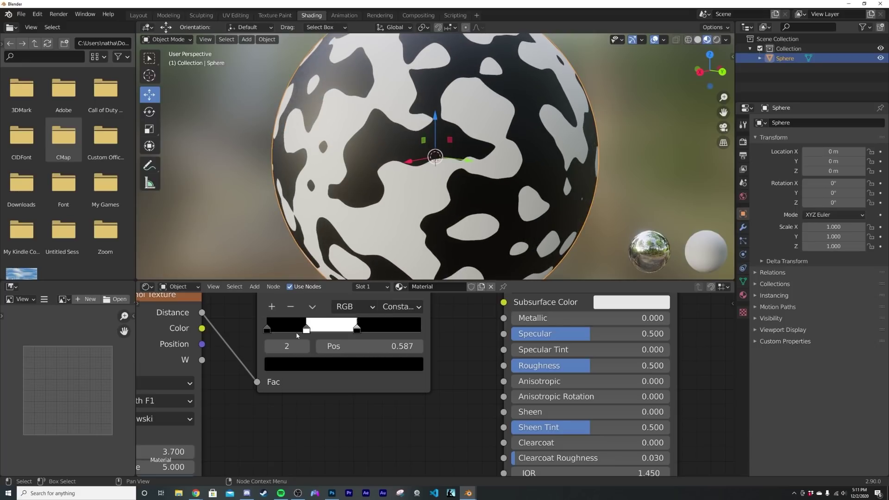
# - Color the ColorRamp's first stop with hex #866E4A copied from the Camping Camo palette in the browser
pyautogui.click(289, 367)
pyautogui.click(368, 278)
pyautogui.click(196, 493)
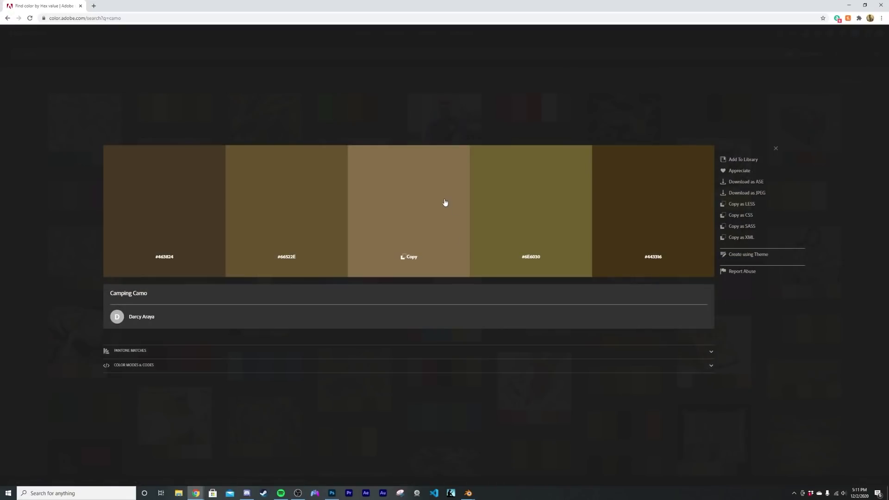
pyautogui.click(849, 5)
pyautogui.click(351, 366)
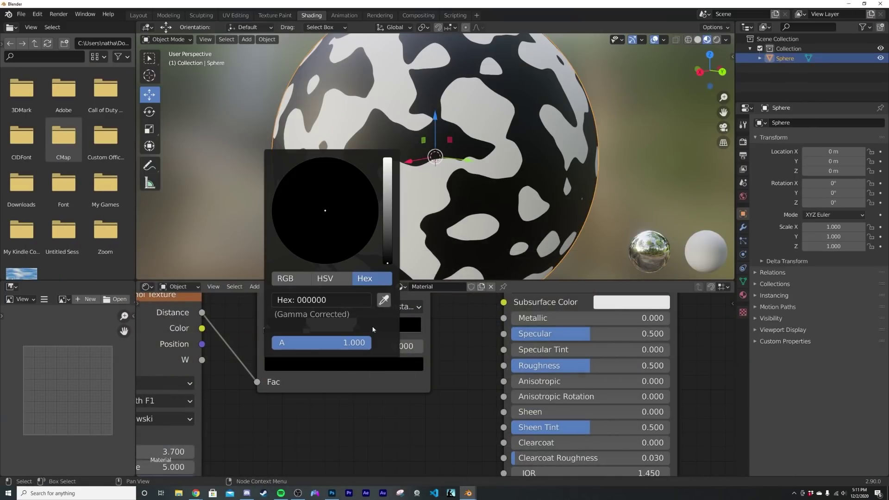
pyautogui.click(356, 306)
pyautogui.hotkey('ctrl', 'v')
pyautogui.press('Return')
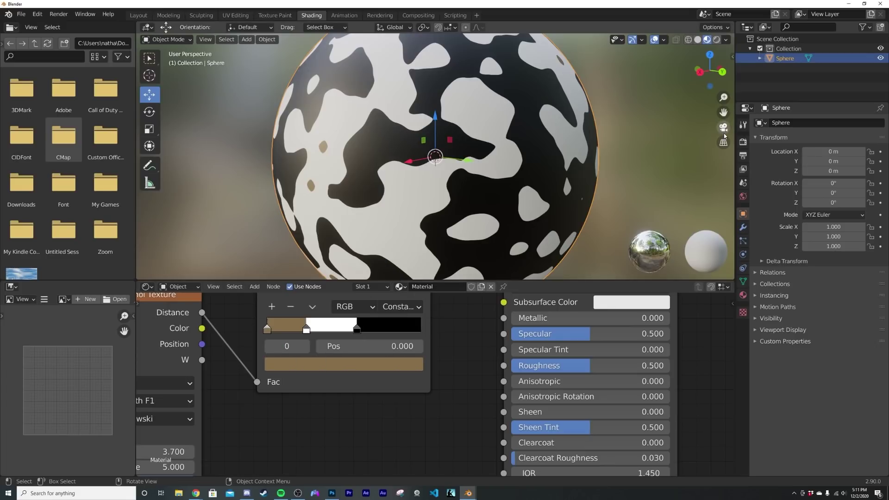
# - Move the ColorRamp's second and third stops to 0.388 and 0.667, and color the second #443316 from the browser palette
pyautogui.moveTo(304, 330); pyautogui.dragTo(369, 329)
pyautogui.moveTo(195, 493)
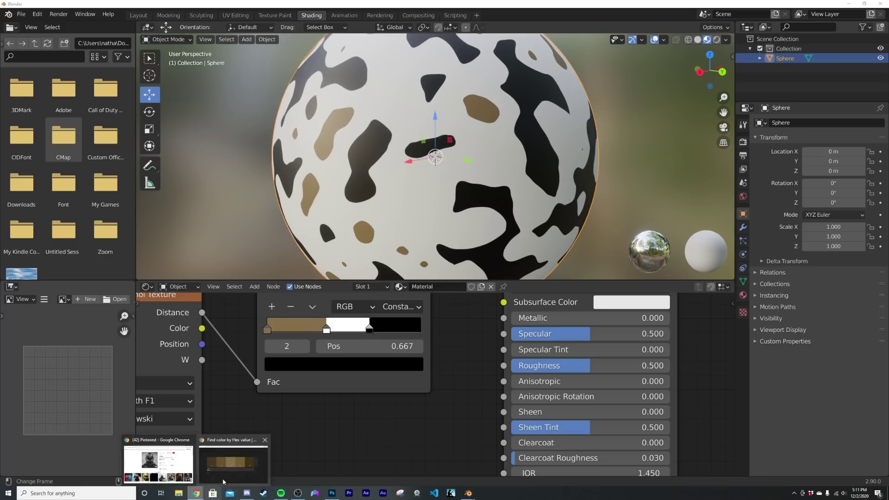
pyautogui.click(231, 463)
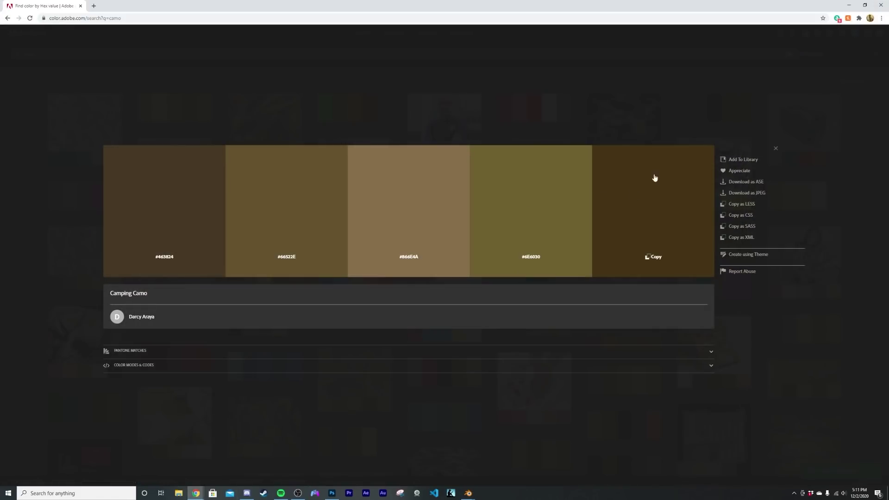
pyautogui.click(849, 4)
pyautogui.click(327, 329)
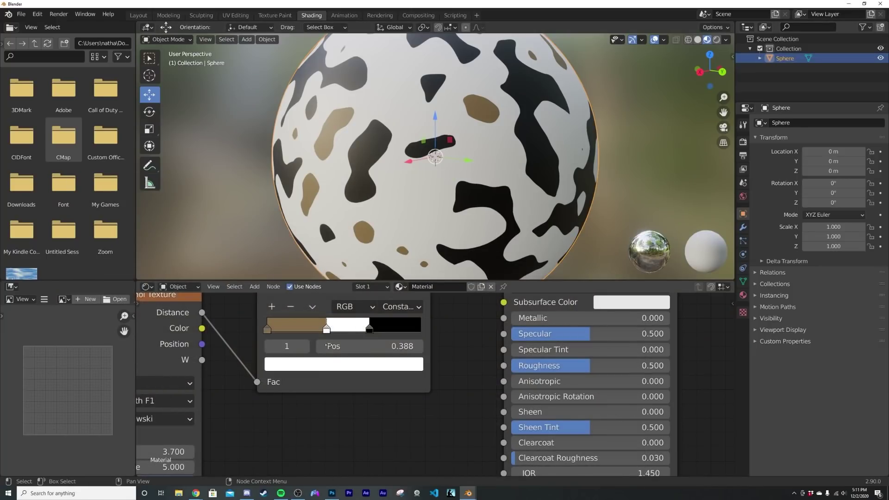
pyautogui.click(329, 359)
pyautogui.click(362, 299)
pyautogui.hotkey('ctrl', 'v')
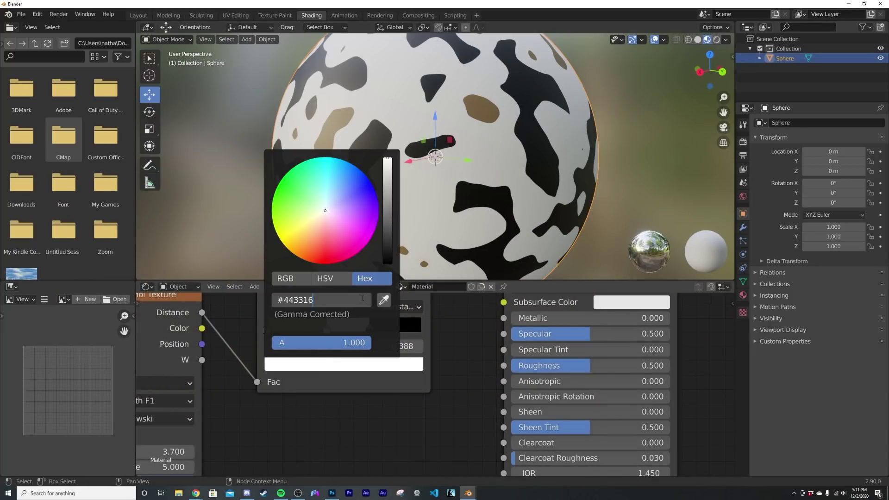
pyautogui.press('Return')
# - Set the Voronoi Texture's scale to 4.470 and its exponent to 1.630
pyautogui.scroll(-2, 476, 164)
pyautogui.scroll(3, 272, 417)
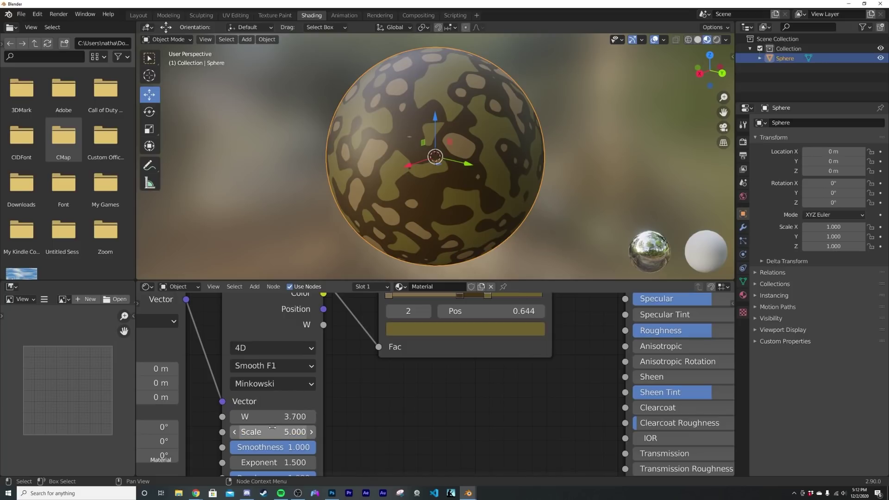
pyautogui.moveTo(273, 432); pyautogui.dragTo(248, 431)
pyautogui.moveTo(397, 179); pyautogui.dragTo(386, 157, button='middle')
pyautogui.moveTo(316, 431); pyautogui.dragTo(363, 357, button='middle')
pyautogui.moveTo(352, 388)
pyautogui.mouseDown()
pyautogui.moveTo(334, 388)
pyautogui.moveTo(394, 388)
pyautogui.moveTo(361, 389)
pyautogui.mouseUp()
pyautogui.moveTo(579, 122); pyautogui.dragTo(476, 164, button='middle')
# - Move the Texture Coordinate node away from the Mapping node to make room between them
pyautogui.moveTo(371, 352); pyautogui.dragTo(580, 375, button='middle')
pyautogui.moveTo(403, 193); pyautogui.dragTo(486, 172, button='middle')
pyautogui.scroll(1, 487, 175)
pyautogui.moveTo(357, 333); pyautogui.dragTo(500, 350, button='middle')
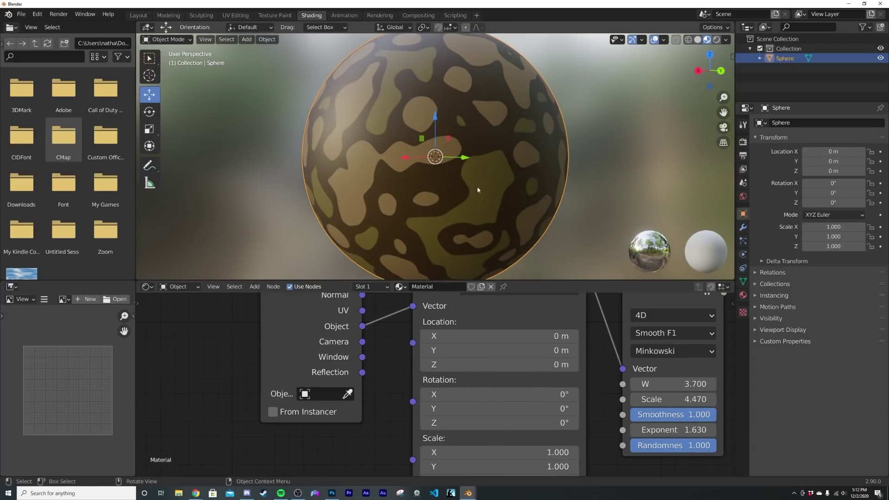
pyautogui.scroll(-3, 485, 368)
pyautogui.moveTo(376, 328); pyautogui.dragTo(215, 328)
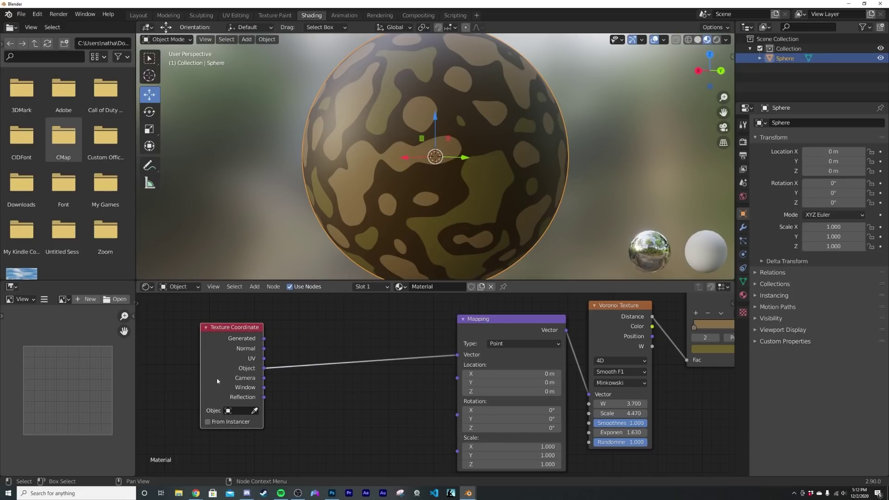
# - Insert a Noise Texture between the Texture Coordinate and Mapping nodes, passing its Color output to the Mapping vector
pyautogui.hotkey('shift', 'a')
pyautogui.click(346, 351)
pyautogui.write('NO')
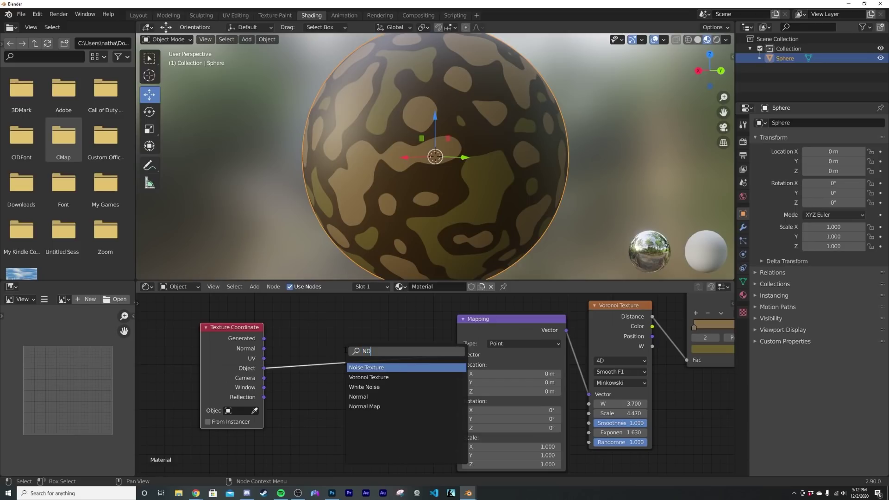
pyautogui.write('I')
pyautogui.press('Return')
pyautogui.click(301, 359)
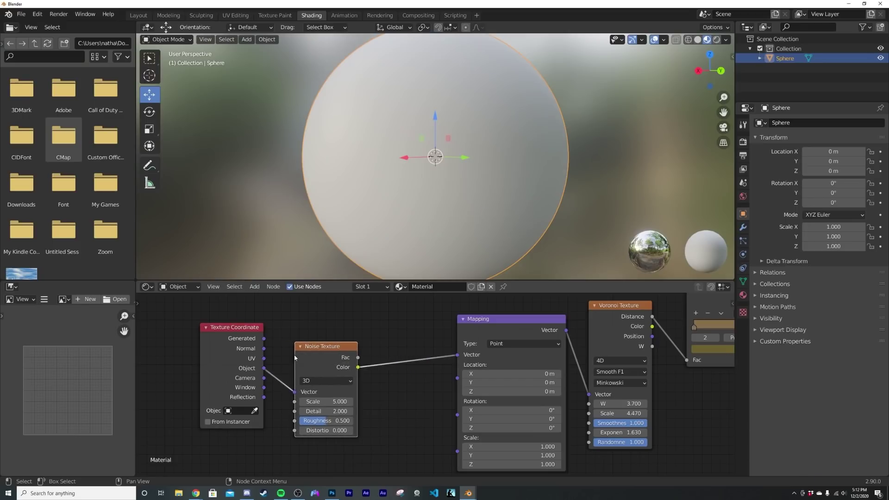
pyautogui.moveTo(461, 183)
pyautogui.mouseDown(button='middle')
pyautogui.moveTo(513, 165)
pyautogui.moveTo(482, 158)
pyautogui.moveTo(454, 176)
pyautogui.mouseUp(button='middle')
pyautogui.moveTo(326, 355); pyautogui.dragTo(336, 345)
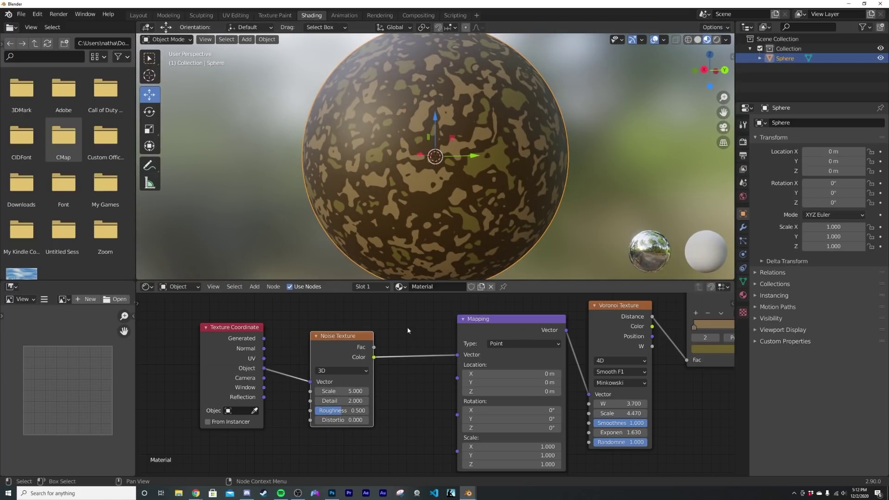
# - Insert a Mix node between the Noise Texture and Mapping, and feed the Object coordinates into Color2
pyautogui.hotkey('shift', 'a')
pyautogui.click(408, 330)
pyautogui.write('MI')
pyautogui.click(422, 354)
pyautogui.click(418, 362)
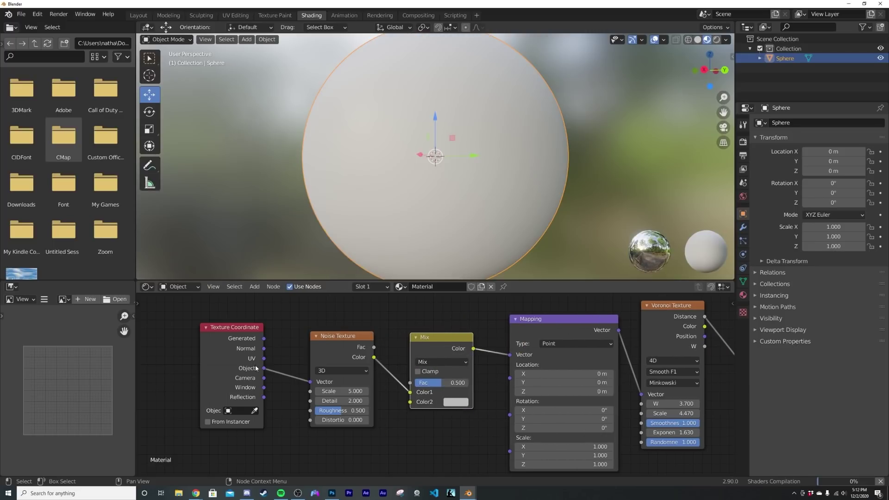
pyautogui.moveTo(264, 369); pyautogui.dragTo(291, 384)
pyautogui.moveTo(408, 403); pyautogui.dragTo(410, 402)
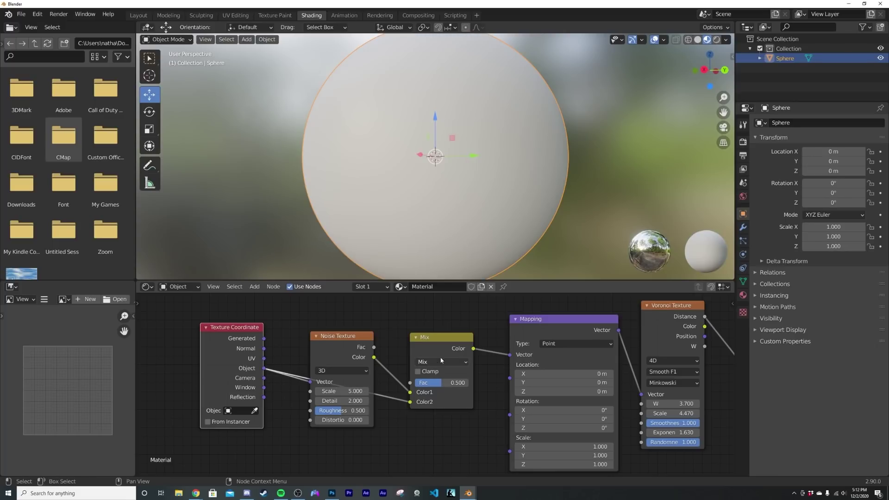
# - Try the Mix factor at 1.000 and 0.000 to compare the pattern without and with full noise
pyautogui.moveTo(437, 362); pyautogui.dragTo(356, 353, button='middle')
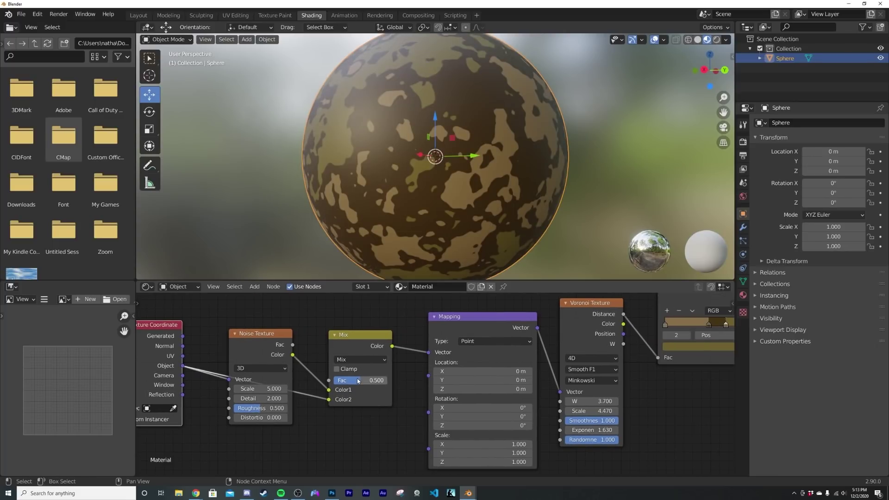
pyautogui.moveTo(360, 380); pyautogui.dragTo(387, 381)
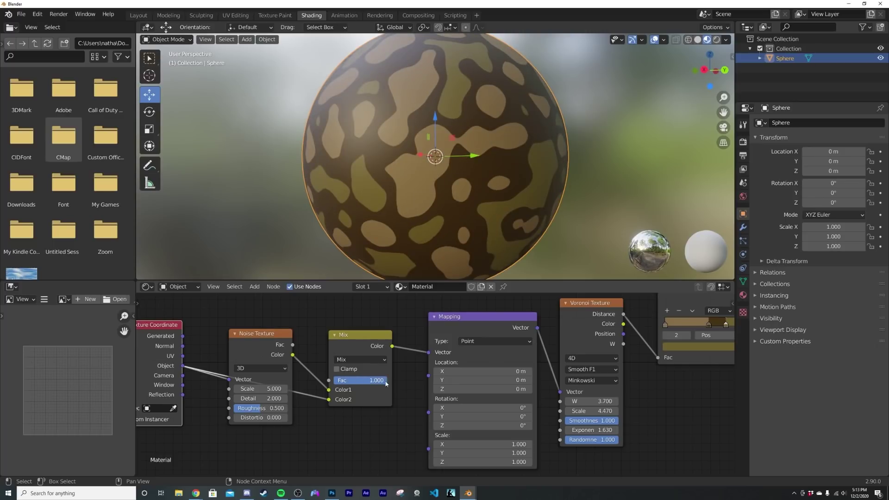
pyautogui.moveTo(248, 338)
pyautogui.mouseDown()
pyautogui.moveTo(226, 466)
pyautogui.moveTo(244, 421)
pyautogui.moveTo(258, 325)
pyautogui.moveTo(262, 332)
pyautogui.mouseUp()
pyautogui.moveTo(358, 376); pyautogui.dragTo(327, 379)
# - Lower the Noise Texture node beneath the Mix node's level and set the Mix factor to 0.618
pyautogui.moveTo(268, 341); pyautogui.dragTo(260, 369)
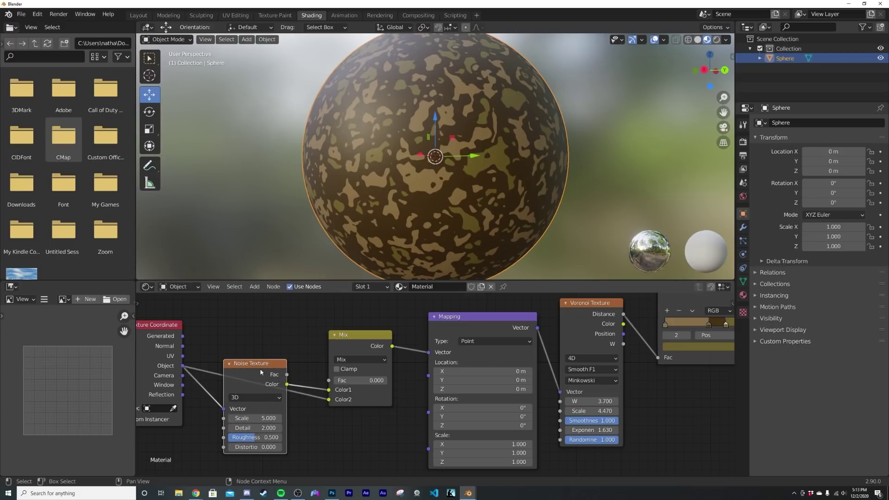
pyautogui.moveTo(384, 381); pyautogui.dragTo(438, 381)
pyautogui.moveTo(383, 384); pyautogui.dragTo(360, 383)
pyautogui.moveTo(532, 149); pyautogui.dragTo(571, 167, button='middle')
pyautogui.scroll(-2, 452, 176)
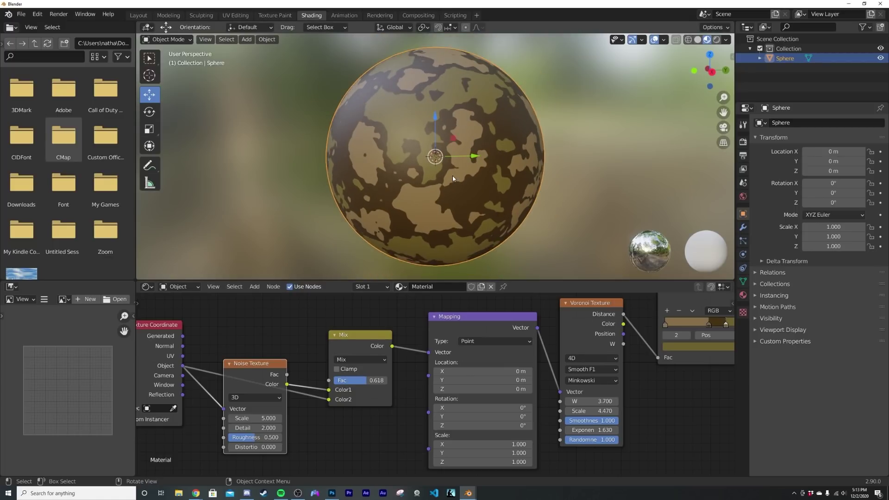
# - Move the whole group of nodes feeding the Principled BSDF upward to free space below them
pyautogui.moveTo(591, 359); pyautogui.dragTo(213, 380, button='middle')
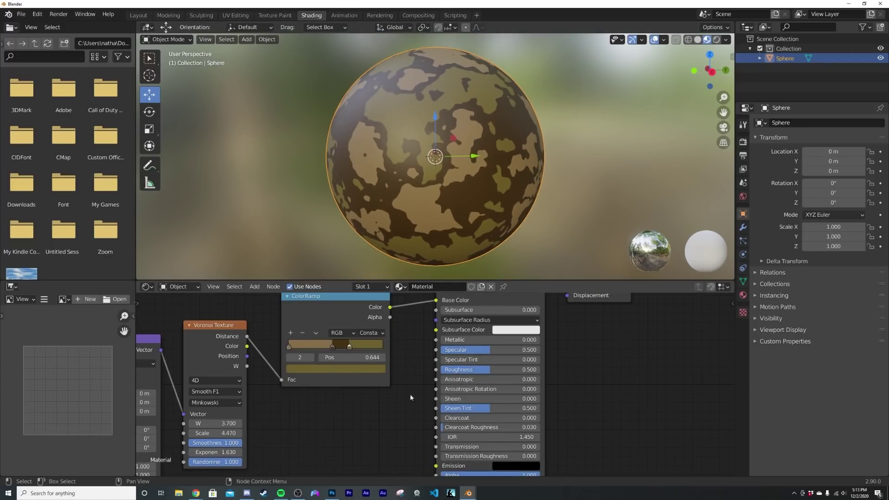
pyautogui.moveTo(407, 405); pyautogui.dragTo(450, 425, button='middle')
pyautogui.scroll(-2, 432, 416)
pyautogui.scroll(-3, 432, 416)
pyautogui.moveTo(156, 353); pyautogui.dragTo(418, 427)
pyautogui.press('g')
pyautogui.click(408, 374)
# - Add a second ColorRamp below the camouflage nodes and connect its Color to the Principled BSDF's Roughness
pyautogui.scroll(3, 440, 163)
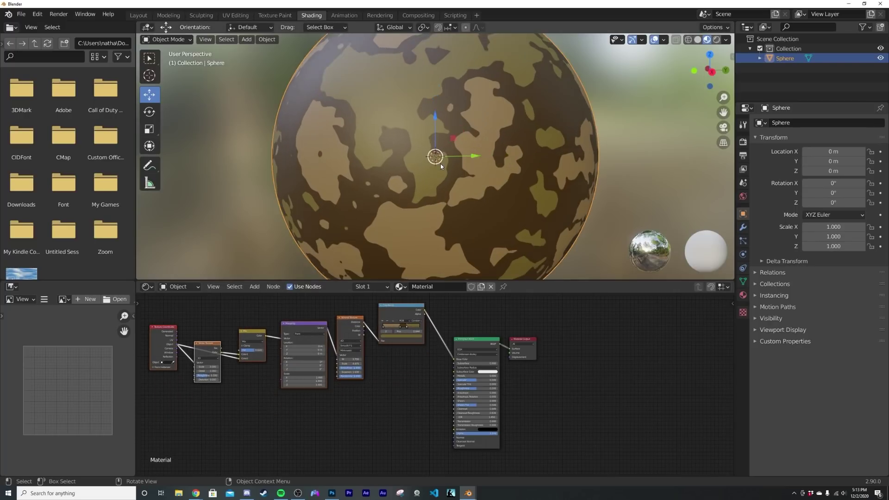
pyautogui.scroll(1, 426, 422)
pyautogui.scroll(3, 426, 420)
pyautogui.hotkey('shift', 'a')
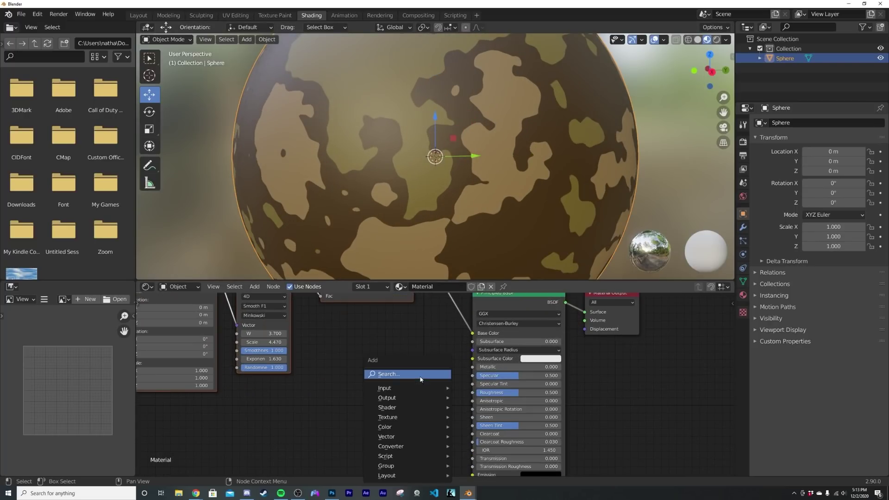
pyautogui.click(423, 373)
pyautogui.write('cOL')
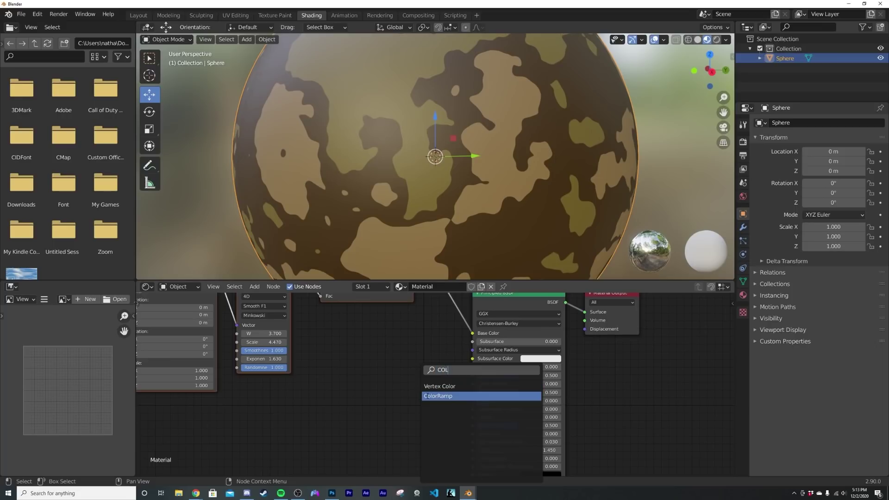
pyautogui.click(431, 396)
pyautogui.click(328, 396)
pyautogui.moveTo(410, 385); pyautogui.dragTo(472, 392)
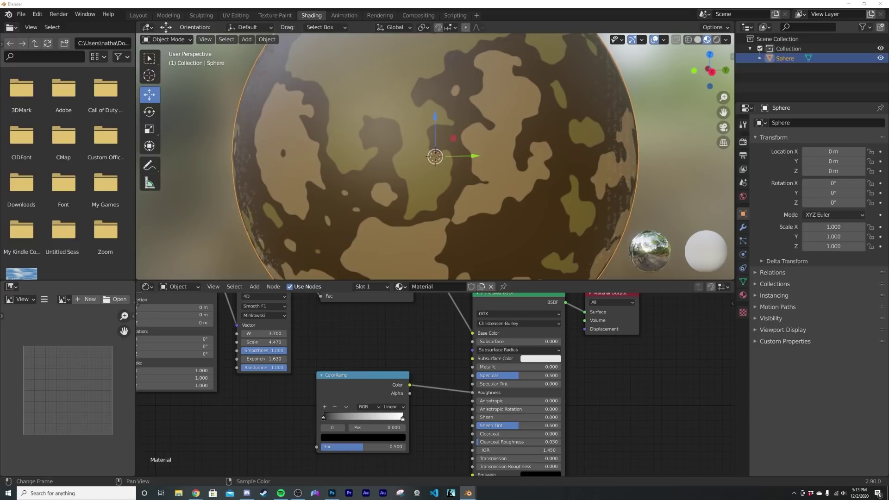
pyautogui.moveTo(339, 382); pyautogui.dragTo(358, 382)
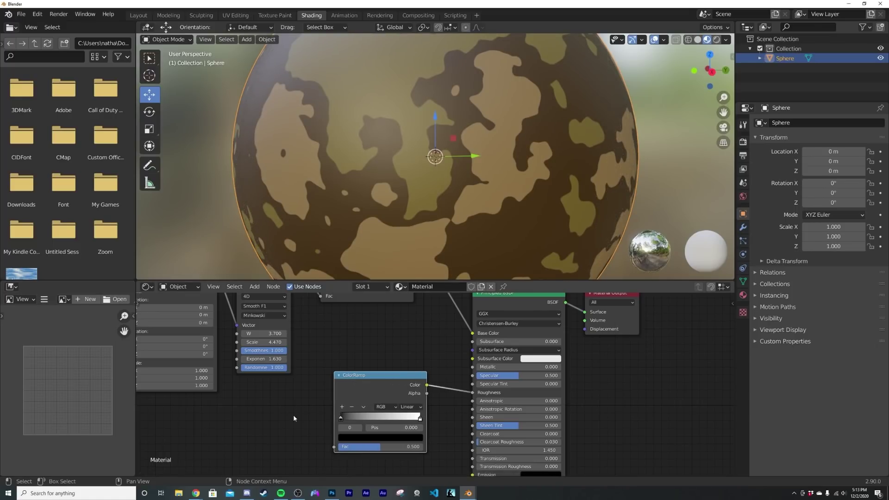
# - Add another Noise Texture beside the roughness ColorRamp
pyautogui.hotkey('shift', 'a')
pyautogui.click(258, 374)
pyautogui.write('NO')
pyautogui.click(280, 386)
pyautogui.click(265, 409)
pyautogui.moveTo(265, 407); pyautogui.dragTo(321, 394, button='middle')
pyautogui.scroll(-4, 319, 391)
pyautogui.moveTo(351, 394); pyautogui.dragTo(357, 401)
# - Give the new Noise Texture Mapping and Texture Coordinate nodes using Object coordinates, and link its Fac to the roughness ColorRamp
pyautogui.hotkey('ctrl', 't')
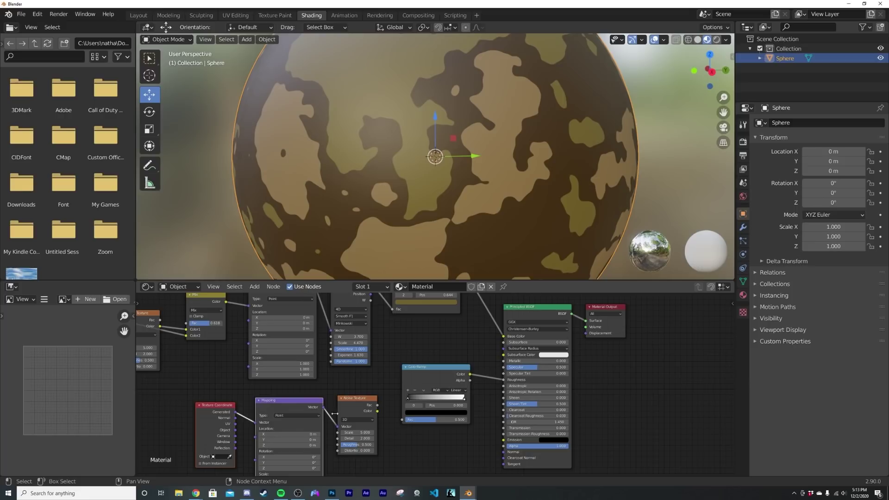
pyautogui.moveTo(236, 430); pyautogui.dragTo(269, 422)
pyautogui.moveTo(377, 406); pyautogui.dragTo(402, 419)
pyautogui.moveTo(521, 185); pyautogui.dragTo(538, 183, button='middle')
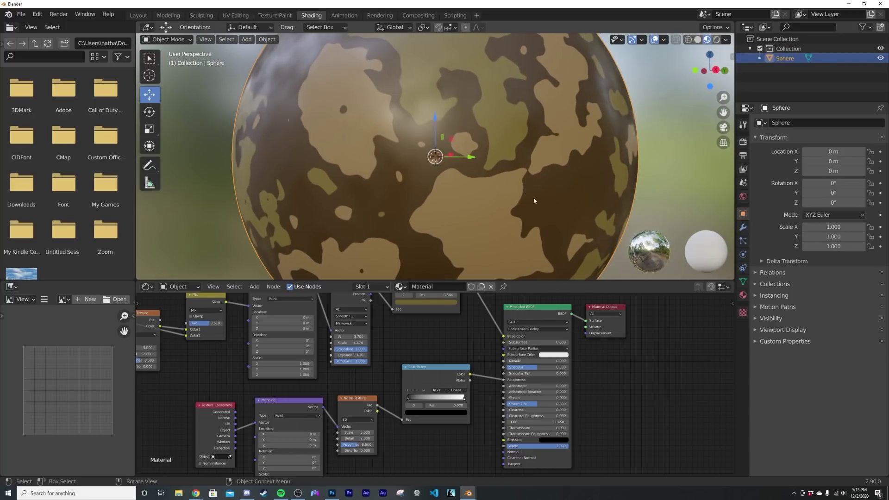
# - Tighten the roughness ColorRamp to stops at 0.439 and 0.603, and set its Noise Texture's Detail to 16 and Roughness to 0.759
pyautogui.scroll(3, 485, 419)
pyautogui.moveTo(496, 414); pyautogui.dragTo(452, 413)
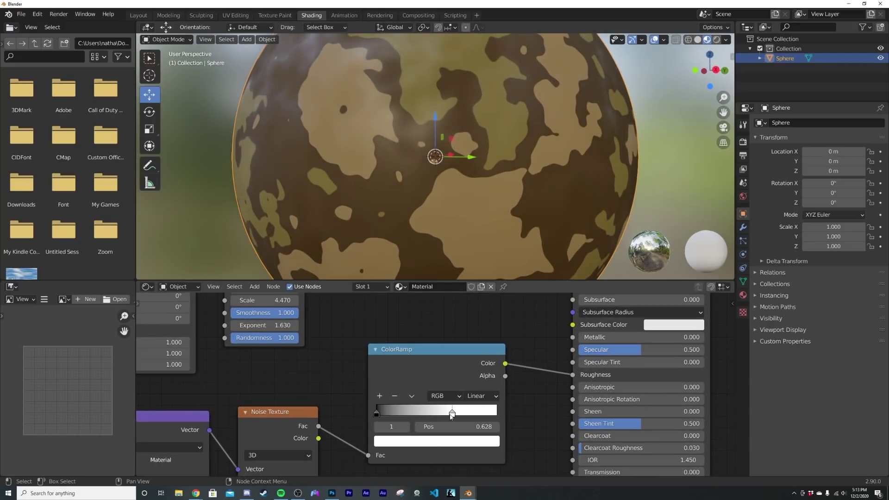
pyautogui.moveTo(377, 414); pyautogui.dragTo(449, 413)
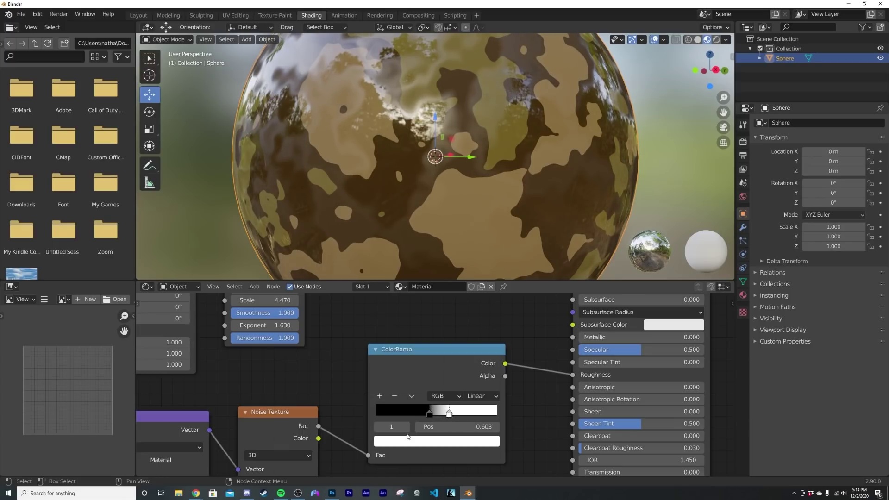
pyautogui.moveTo(407, 433); pyautogui.dragTo(460, 364, button='middle')
pyautogui.moveTo(342, 425); pyautogui.dragTo(368, 437)
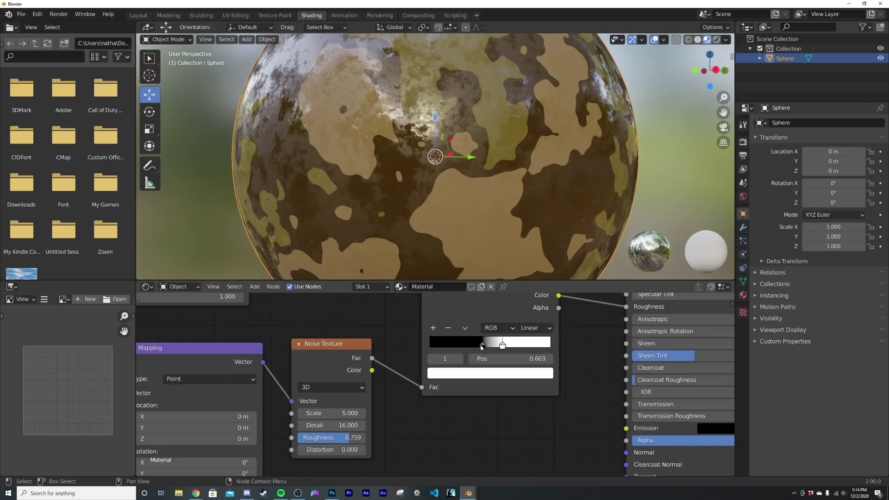
# - Lighten the black stop of the roughness ColorRamp to grey
pyautogui.click(482, 346)
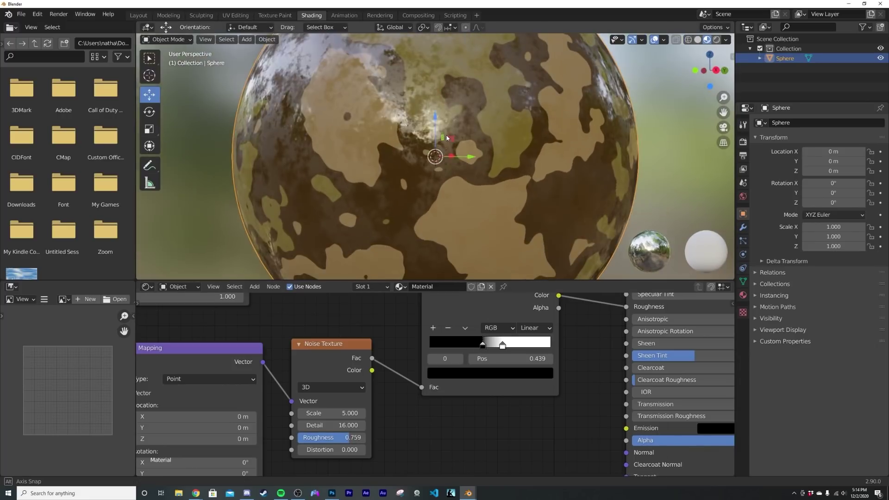
pyautogui.click(458, 370)
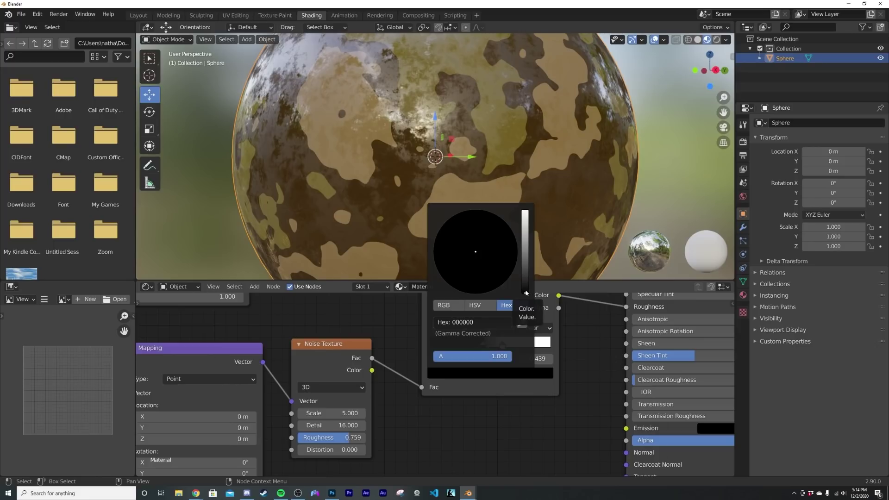
pyautogui.moveTo(526, 293); pyautogui.dragTo(526, 240)
pyautogui.moveTo(583, 90); pyautogui.dragTo(553, 101, button='middle')
# - Add a Bump node below the roughness ColorRamp and connect its Normal output to the Principled BSDF's Normal
pyautogui.scroll(-10, 414, 324)
pyautogui.scroll(8, 478, 375)
pyautogui.moveTo(482, 401); pyautogui.dragTo(464, 367, button='middle')
pyautogui.hotkey('shift', 'a')
pyautogui.write('BUM')
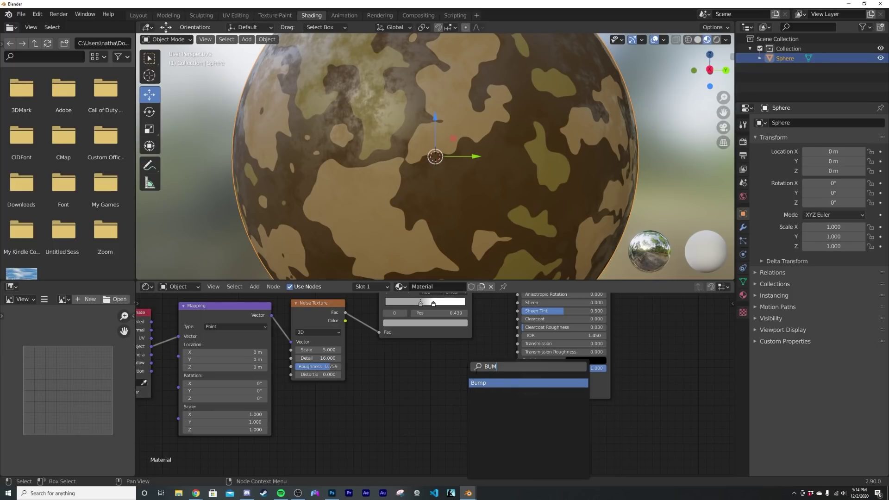
pyautogui.click(477, 382)
pyautogui.click(483, 394)
pyautogui.moveTo(484, 390); pyautogui.dragTo(517, 376)
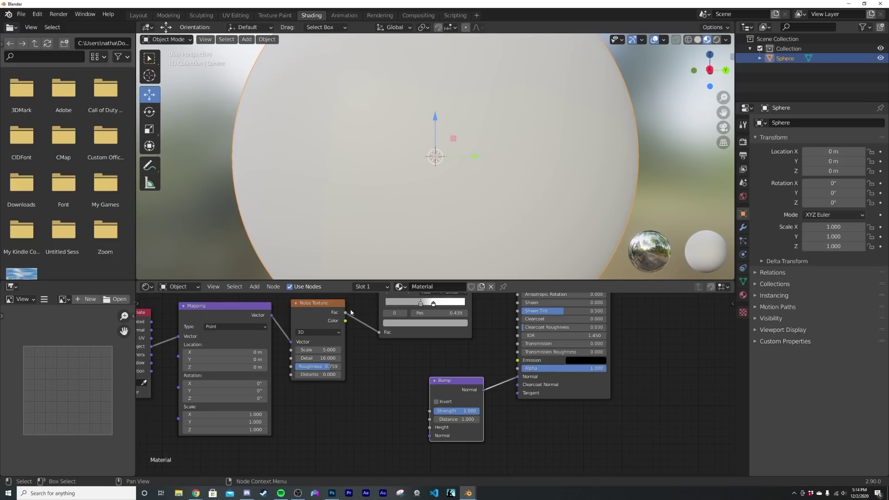
# - Connect the roughness Noise Texture's Fac to the Bump node's Height and lower the Bump Strength to 0.082
pyautogui.moveTo(345, 318); pyautogui.dragTo(437, 411)
pyautogui.moveTo(512, 187); pyautogui.dragTo(427, 174, button='middle')
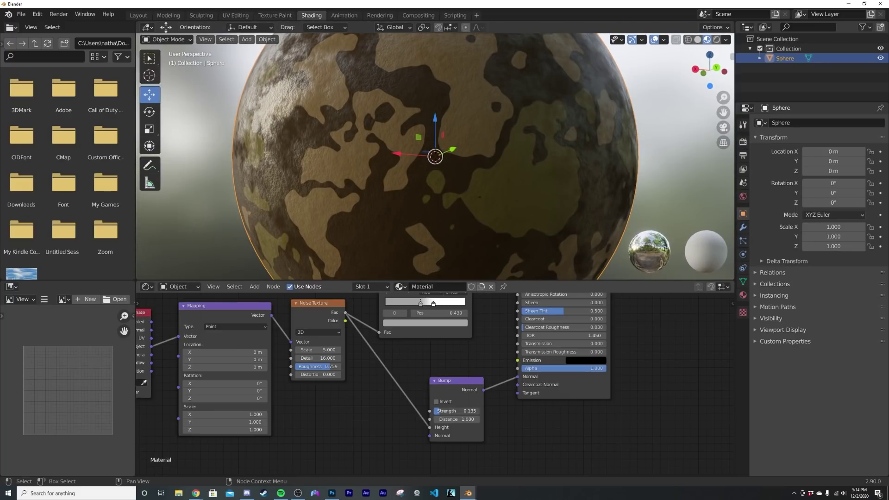
pyautogui.moveTo(296, 131); pyautogui.dragTo(424, 151, button='middle')
pyautogui.scroll(-4, 424, 151)
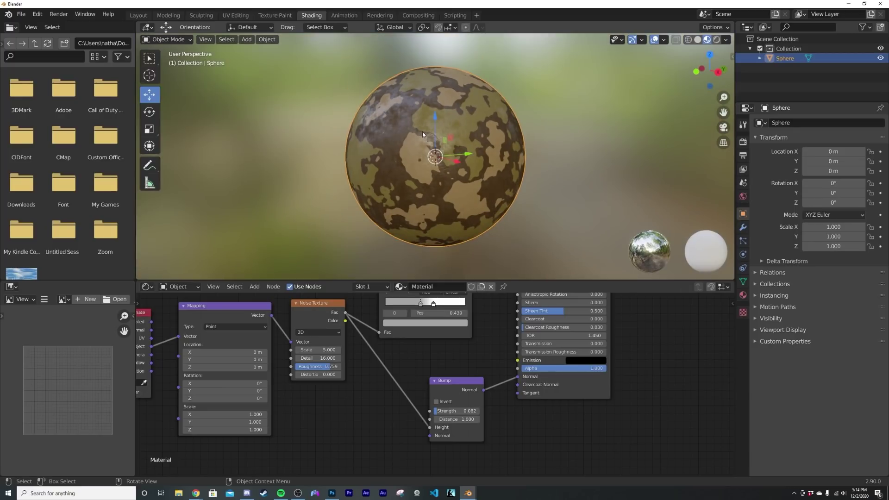
# - Move the Material Output farther from the Principled BSDF and bring the camouflage ColorRamp down closer to the roughness ColorRamp
pyautogui.moveTo(449, 410); pyautogui.dragTo(286, 388, button='middle')
pyautogui.moveTo(387, 356); pyautogui.dragTo(501, 356)
pyautogui.moveTo(336, 352); pyautogui.dragTo(453, 377, button='middle')
pyautogui.scroll(-1, 453, 377)
pyautogui.moveTo(219, 324); pyautogui.dragTo(226, 379)
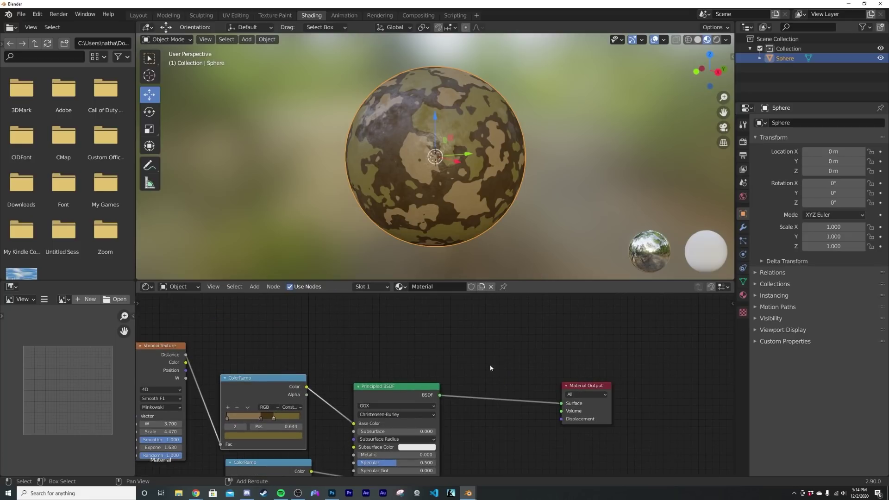
# - Insert a Mix Shader on the link between the Principled BSDF and the Material Output
pyautogui.hotkey('shift', 'a')
pyautogui.write('s')
pyautogui.write('MIX')
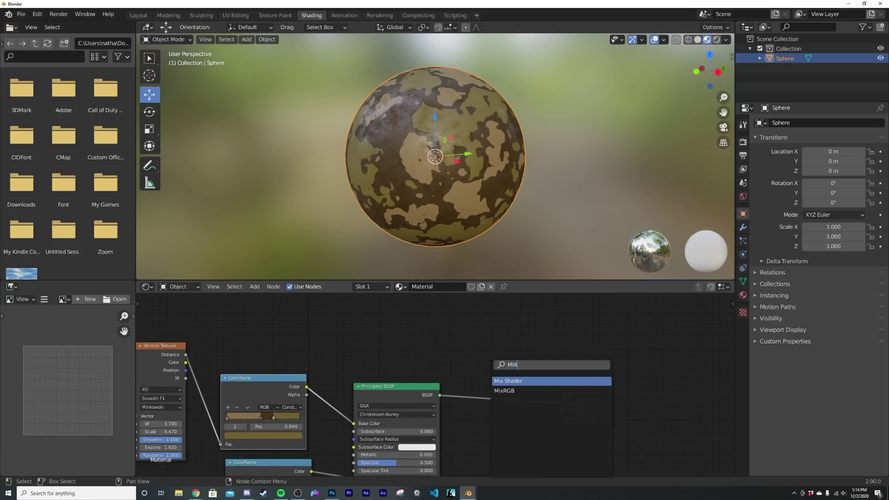
pyautogui.click(501, 381)
pyautogui.click(479, 397)
pyautogui.scroll(-3, 361, 374)
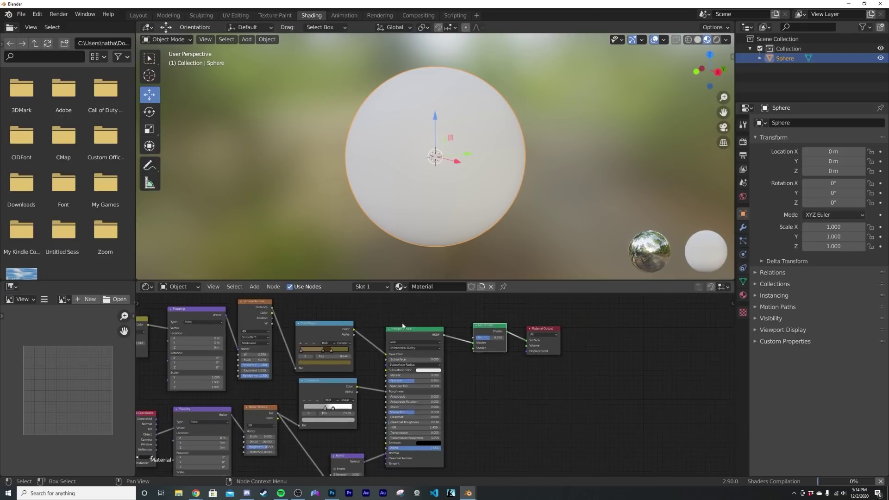
pyautogui.moveTo(404, 338); pyautogui.dragTo(398, 319, button='middle')
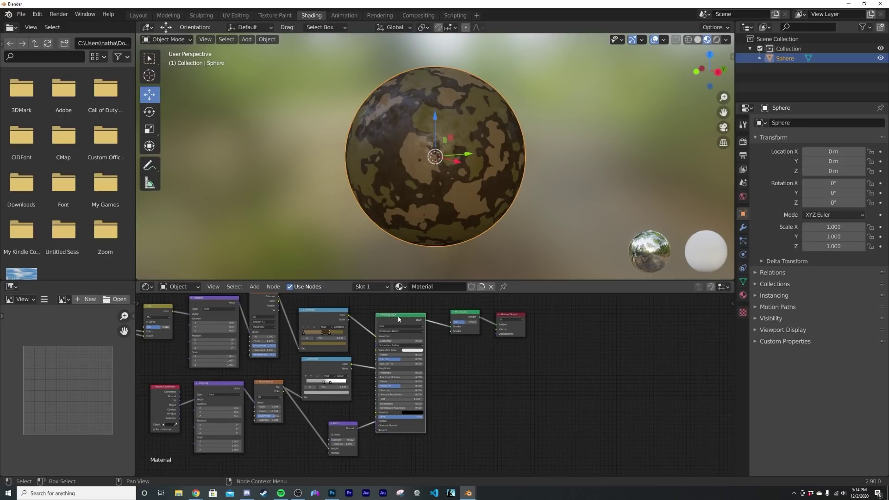
# - Duplicate the Principled BSDF below the original and connect the copy's BSDF to the Mix Shader's second Shader input
pyautogui.click(398, 316)
pyautogui.hotkey('shift', 'd')
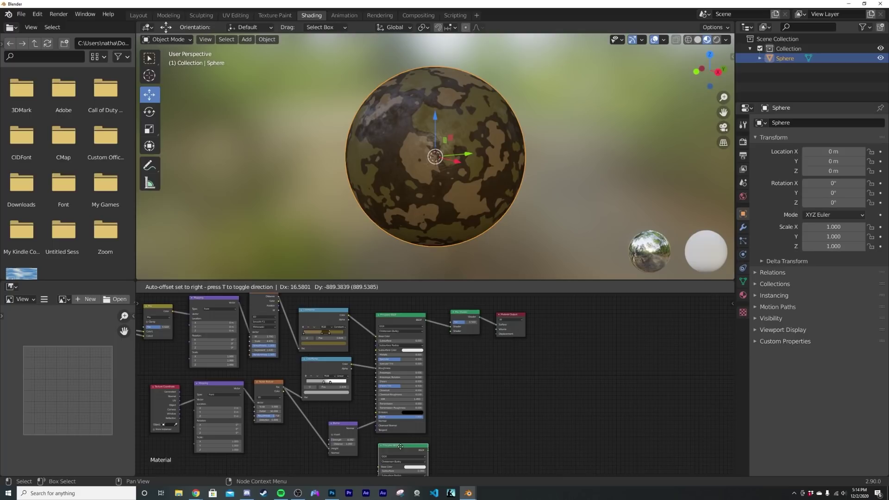
pyautogui.click(429, 452)
pyautogui.moveTo(428, 450); pyautogui.dragTo(452, 336)
pyautogui.scroll(4, 471, 347)
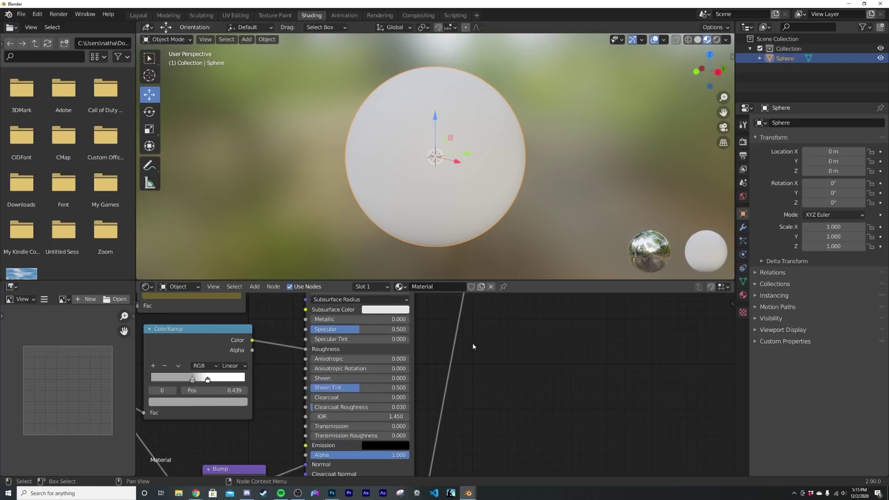
pyautogui.scroll(-1, 463, 361)
pyautogui.scroll(-1, 432, 424)
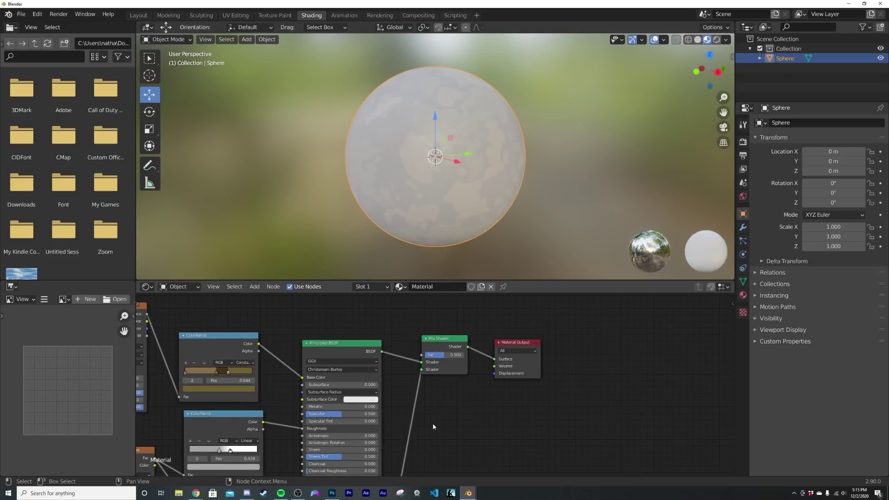
# - Set the Base Color of the duplicated Principled BSDF to a light sandy beige
pyautogui.moveTo(432, 423); pyautogui.dragTo(480, 334, button='middle')
pyautogui.moveTo(454, 412); pyautogui.dragTo(484, 324, button='middle')
pyautogui.scroll(2, 459, 386)
pyautogui.moveTo(458, 385); pyautogui.dragTo(489, 315, button='middle')
pyautogui.scroll(3, 468, 360)
pyautogui.moveTo(468, 362); pyautogui.dragTo(429, 403, button='middle')
pyautogui.click(440, 386)
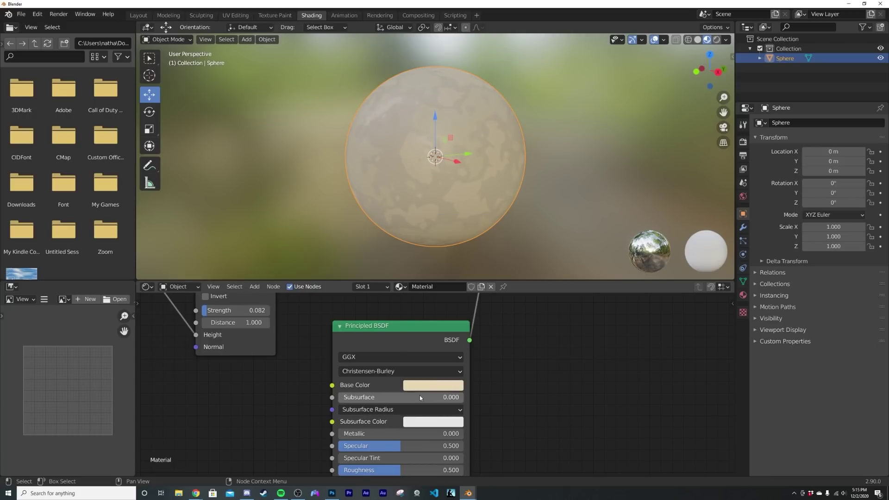
# - Move the Mix Shader above the original Principled BSDF and shift the Voronoi Texture down to free space above it
pyautogui.moveTo(499, 324); pyautogui.dragTo(475, 411, button='middle')
pyautogui.scroll(-5, 474, 396)
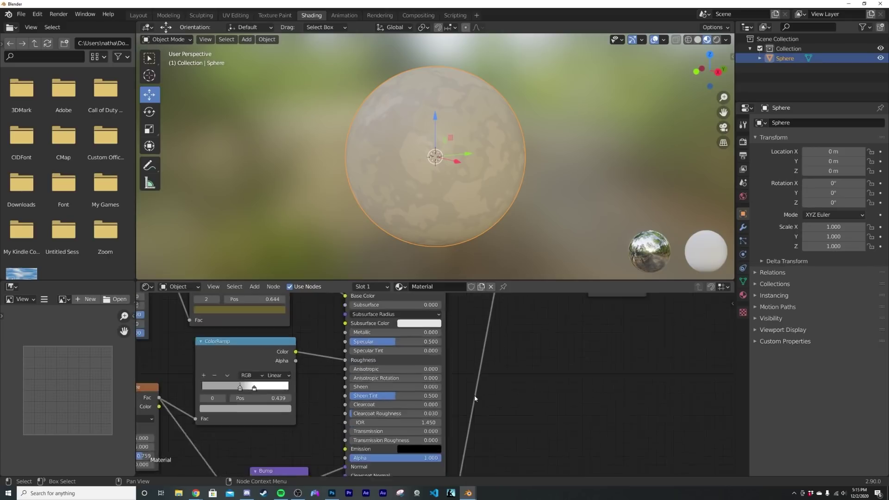
pyautogui.moveTo(487, 378); pyautogui.dragTo(389, 315)
pyautogui.moveTo(270, 337); pyautogui.dragTo(367, 377, button='middle')
pyautogui.moveTo(277, 386); pyautogui.dragTo(281, 409)
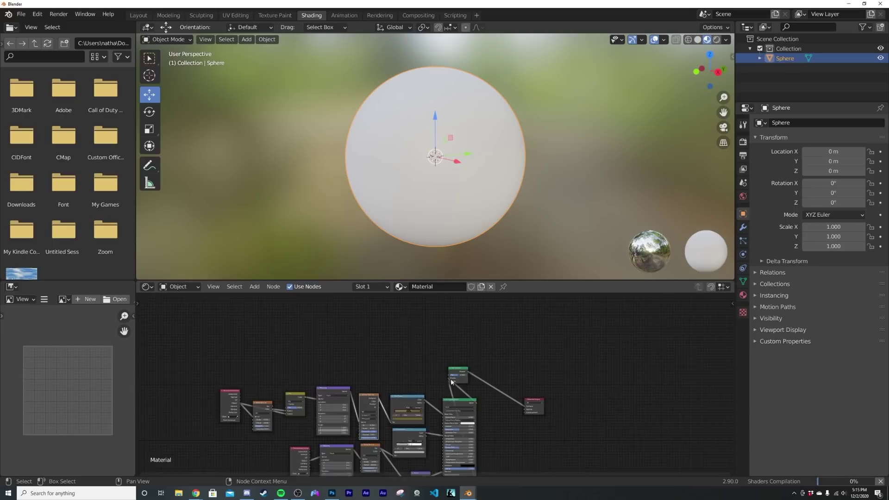
pyautogui.scroll(3, 449, 419)
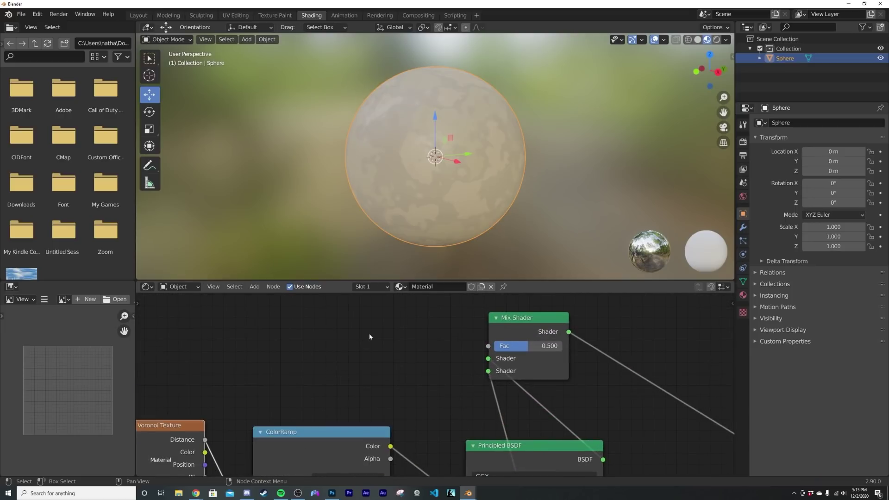
# - Add a ColorRamp above the camouflage ColorRamp and connect its Color to the Mix Shader's Fac
pyautogui.scroll(-1, 369, 334)
pyautogui.hotkey('shift', 'a')
pyautogui.click(370, 309)
pyautogui.write('COL')
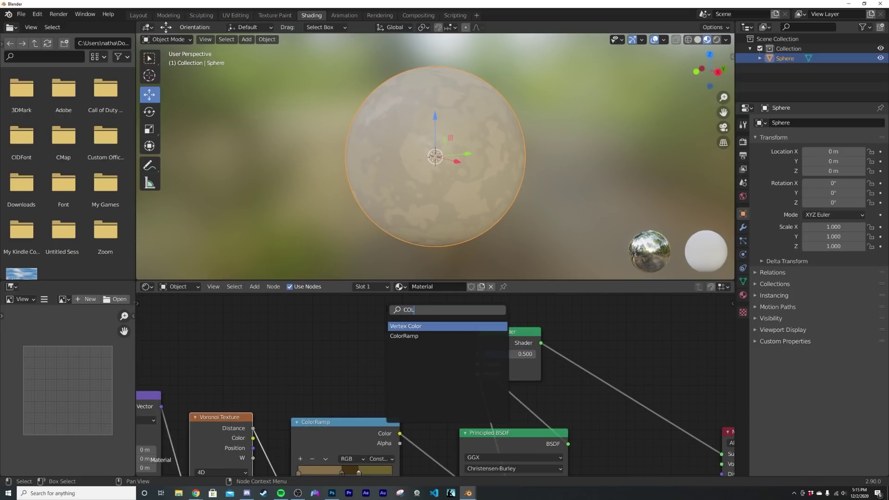
pyautogui.click(463, 335)
pyautogui.click(419, 333)
pyautogui.moveTo(423, 323); pyautogui.dragTo(476, 355)
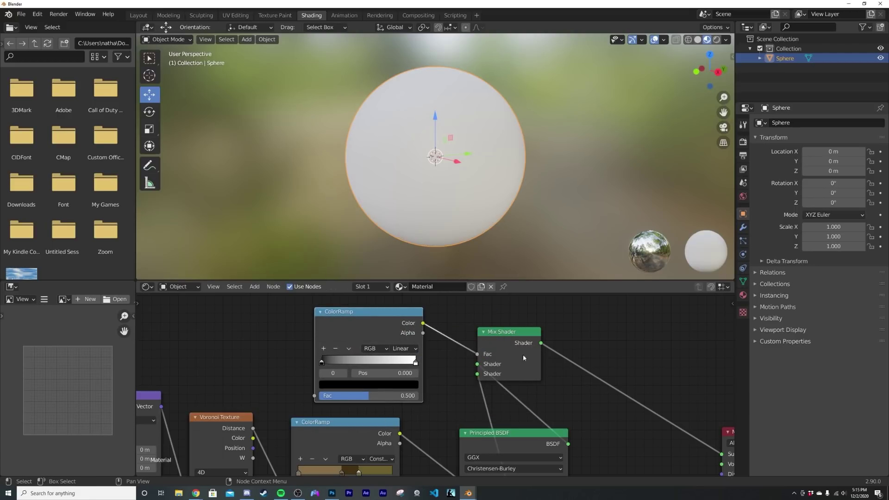
# - Add a Musgrave Texture beside the ColorRamp that drives the Mix Shader
pyautogui.moveTo(269, 332); pyautogui.dragTo(449, 330, button='middle')
pyautogui.hotkey('shift', 'a')
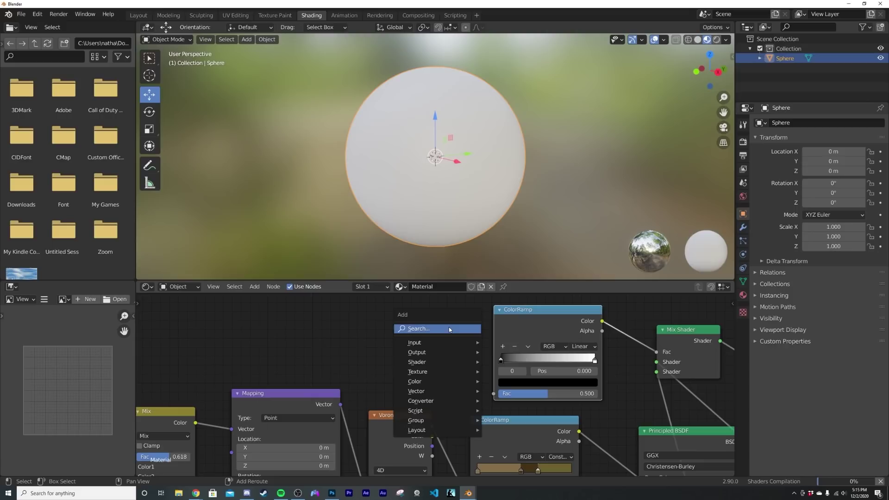
pyautogui.click(449, 327)
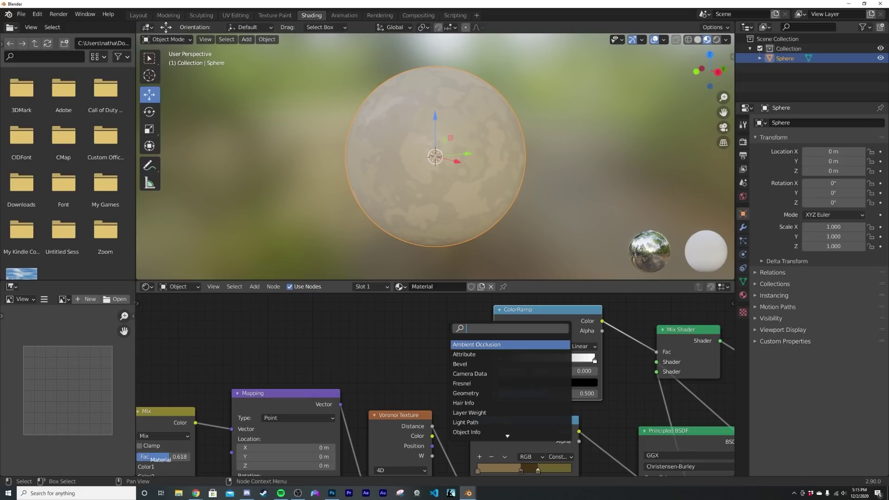
pyautogui.write('MUS')
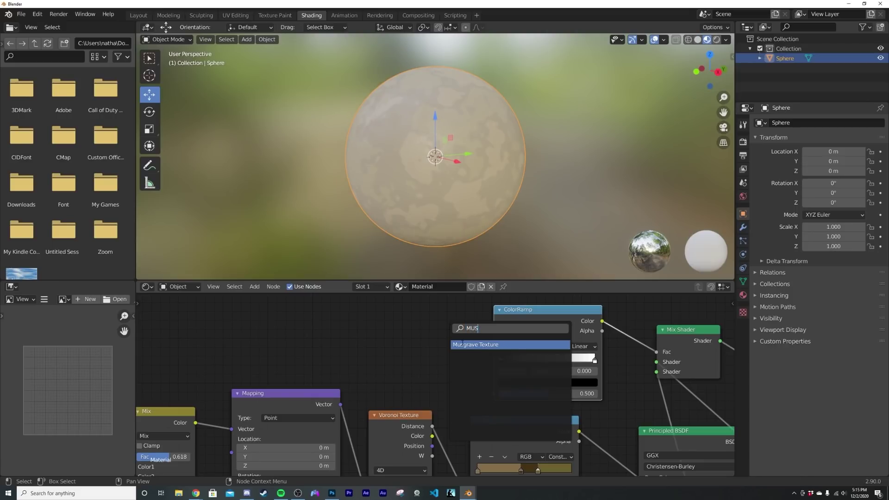
pyautogui.click(462, 344)
pyautogui.click(408, 320)
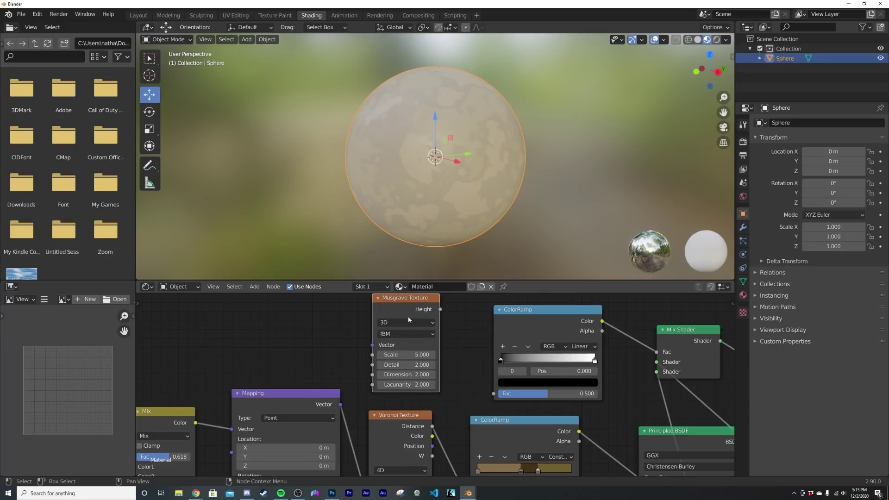
# - Link the lower Mapping node's Vector to the Musgrave Texture and its Height to the Fac of the Mix Shader's ColorRamp
pyautogui.scroll(-4, 369, 370)
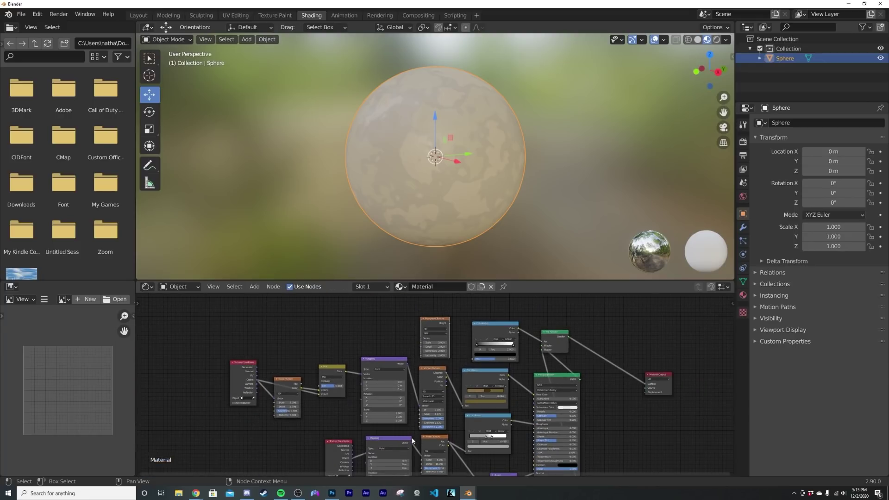
pyautogui.moveTo(411, 442)
pyautogui.mouseDown()
pyautogui.moveTo(421, 339)
pyautogui.moveTo(476, 418)
pyautogui.mouseUp()
pyautogui.scroll(5, 420, 340)
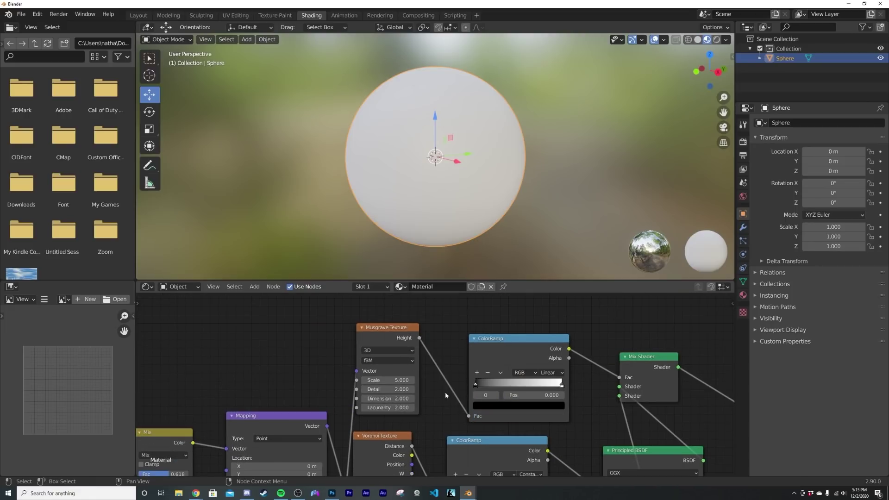
# - Set the Musgrave Texture's Detail to 16 and its Dimension to 0
pyautogui.scroll(3, 459, 206)
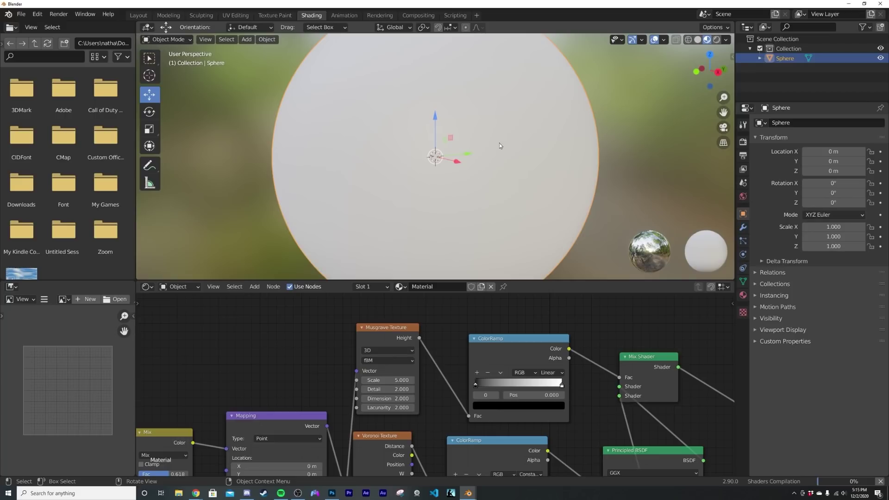
pyautogui.moveTo(493, 155); pyautogui.dragTo(470, 135, button='middle')
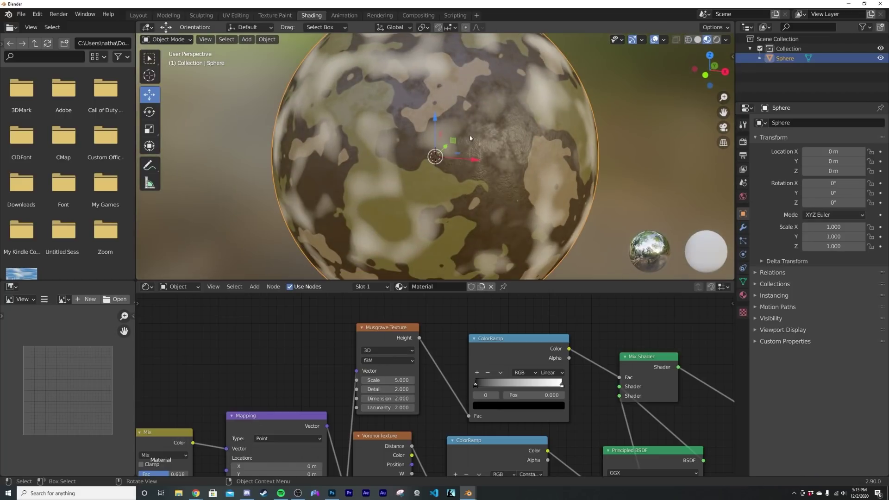
pyautogui.moveTo(397, 399)
pyautogui.mouseDown()
pyautogui.moveTo(361, 399)
pyautogui.moveTo(410, 389)
pyautogui.mouseUp()
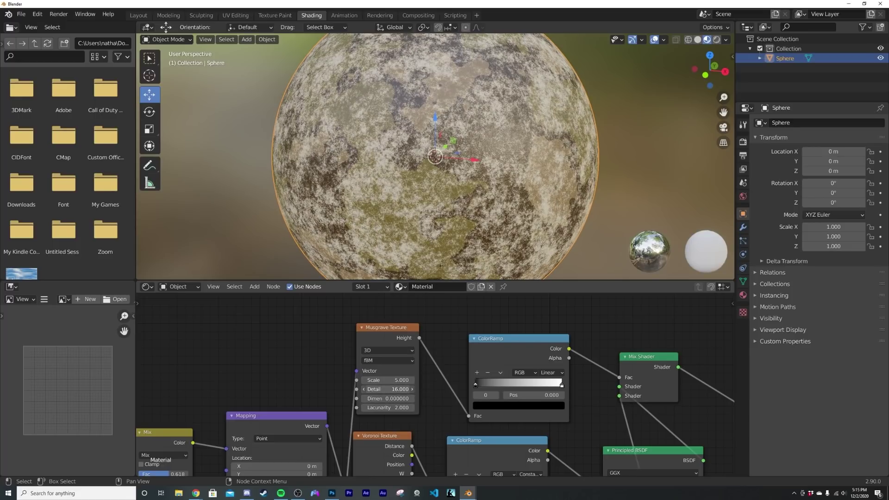
pyautogui.moveTo(516, 182); pyautogui.dragTo(459, 174, button='middle')
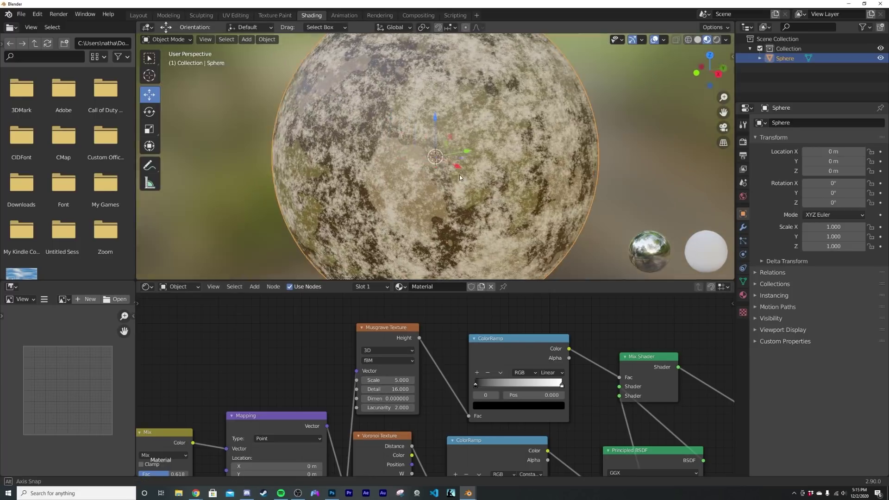
# - Darken the white stop of the Mix Shader's ColorRamp to grey to weaken the sandy layer, and inspect the sphere
pyautogui.scroll(2, 519, 369)
pyautogui.scroll(1, 519, 369)
pyautogui.moveTo(519, 369); pyautogui.dragTo(404, 381, button='middle')
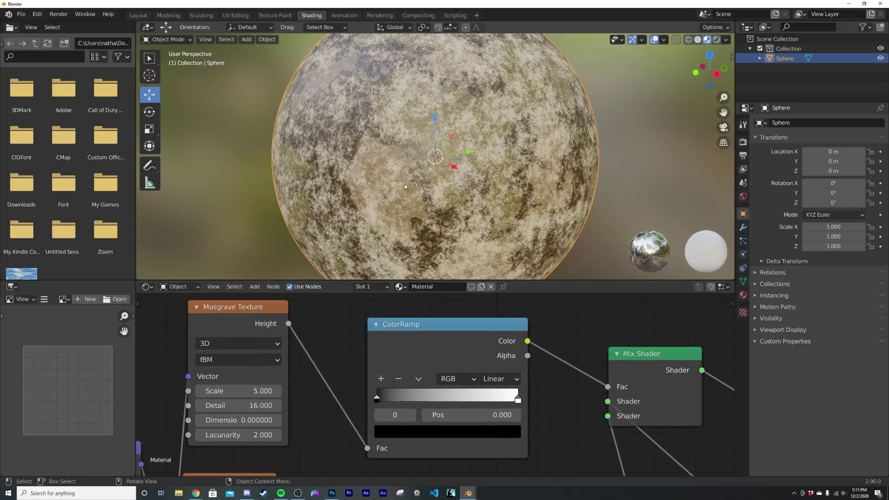
pyautogui.click(518, 397)
pyautogui.click(448, 432)
pyautogui.click(510, 435)
pyautogui.click(505, 438)
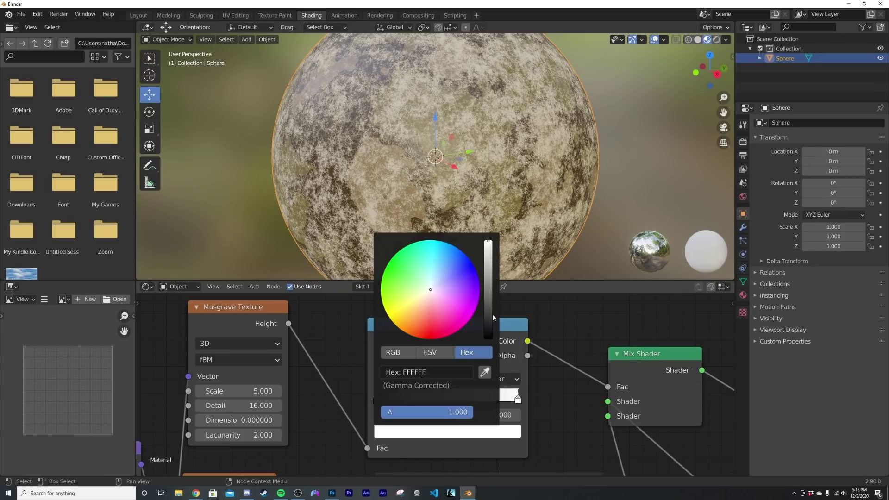
pyautogui.moveTo(488, 246); pyautogui.dragTo(488, 292)
pyautogui.moveTo(525, 151); pyautogui.dragTo(479, 146, button='middle')
pyautogui.moveTo(535, 188)
pyautogui.mouseDown(button='middle')
pyautogui.moveTo(403, 179)
pyautogui.moveTo(545, 185)
pyautogui.mouseUp(button='middle')
pyautogui.scroll(-1, 545, 184)
pyautogui.scroll(-1, 458, 397)
pyautogui.scroll(-6, 458, 396)
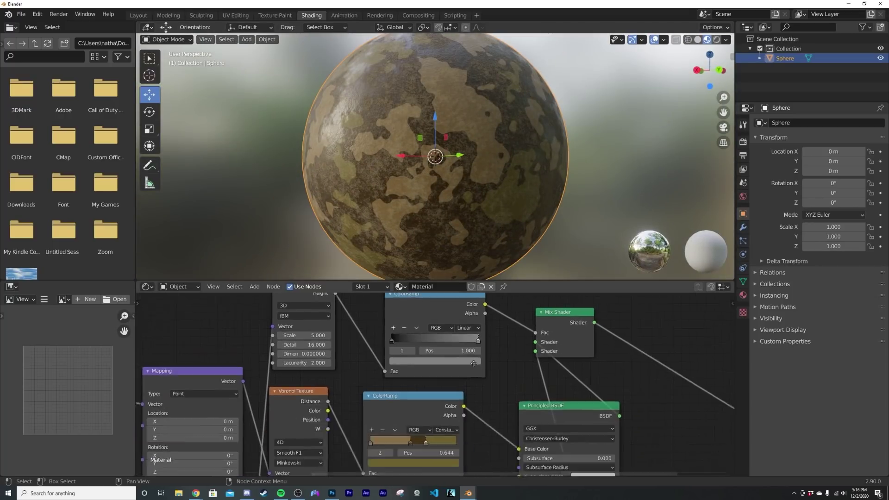
# - Duplicate the Bump node that feeds the camouflage Principled BSDF and place the copy below and before the original
pyautogui.scroll(-4, 466, 409)
pyautogui.moveTo(454, 420); pyautogui.dragTo(449, 389, button='middle')
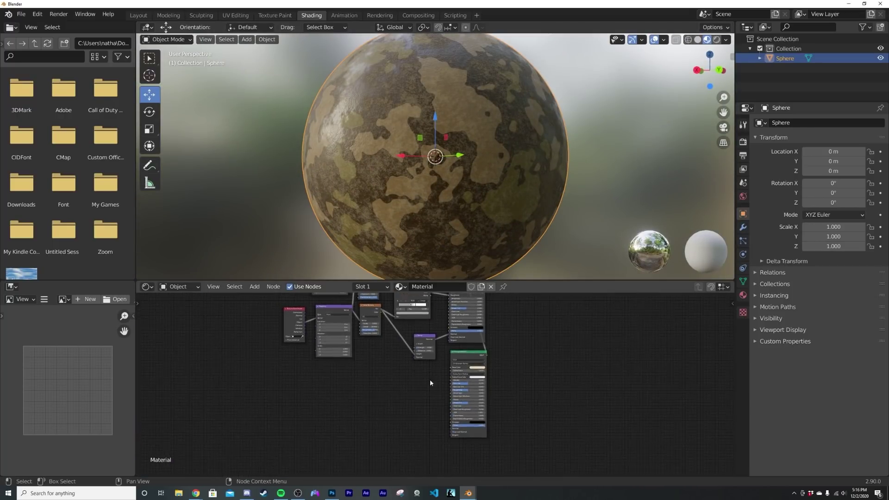
pyautogui.scroll(14, 434, 379)
pyautogui.moveTo(400, 297); pyautogui.dragTo(432, 369, button='middle')
pyautogui.scroll(-2, 432, 369)
pyautogui.click(428, 324)
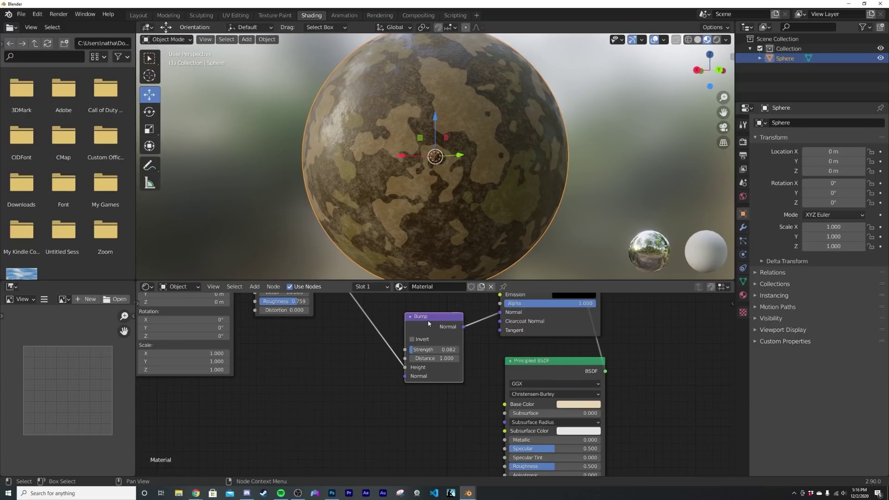
pyautogui.hotkey('shift', 'd')
pyautogui.click(350, 383)
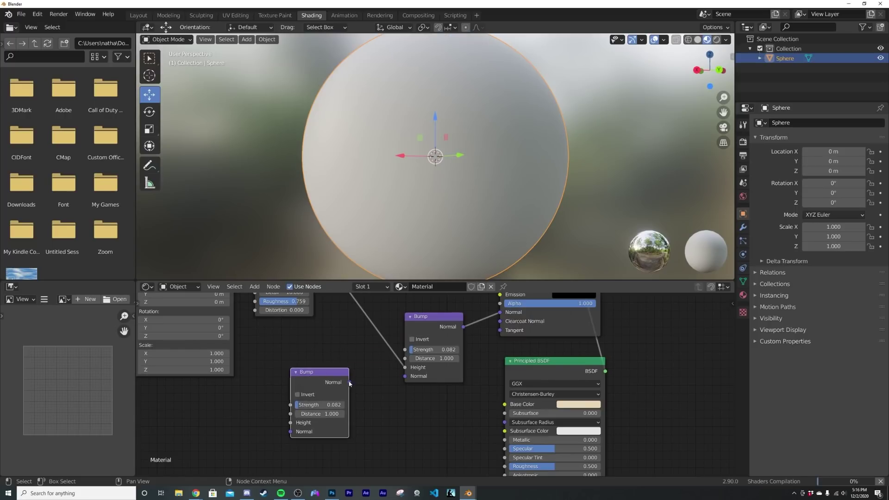
# - Link the duplicated Bump's Normal output to the original Bump's Normal input, and the Musgrave Texture's Height to the duplicate's Height
pyautogui.moveTo(350, 382); pyautogui.dragTo(397, 379)
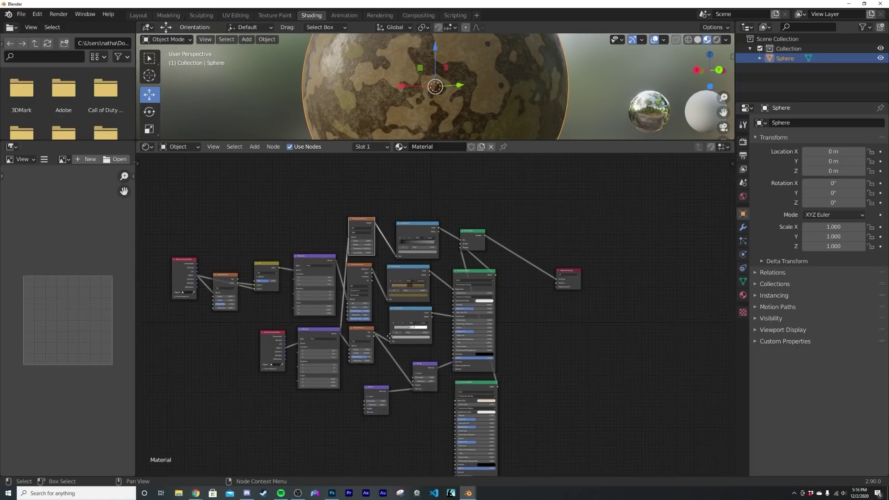
pyautogui.scroll(3, 377, 251)
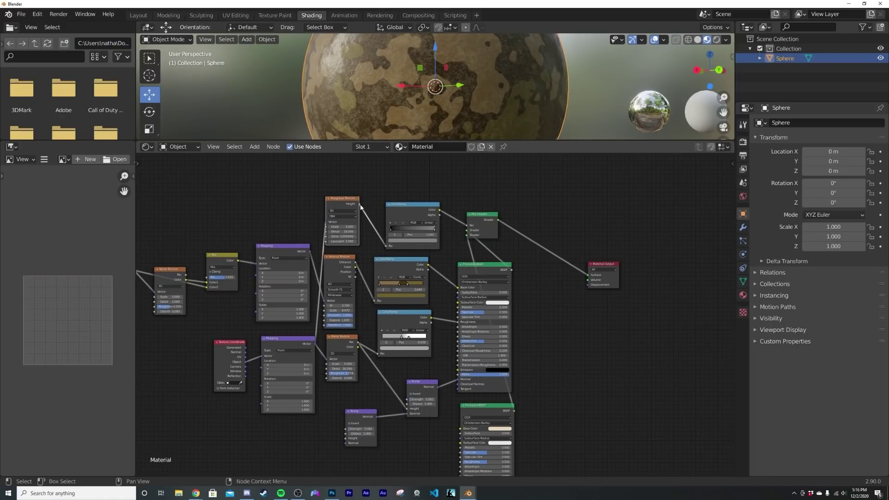
pyautogui.moveTo(358, 206); pyautogui.dragTo(351, 439)
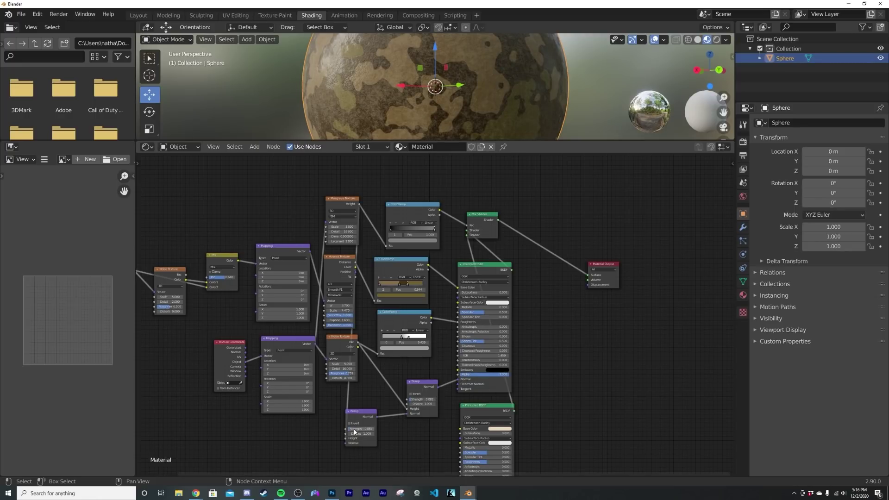
# - Switch to the Layout workspace, display the sphere in Material Preview, and inspect its camouflage surface up close from different sides
pyautogui.click(139, 15)
pyautogui.press('z')
pyautogui.click(357, 214)
pyautogui.scroll(6, 347, 241)
pyautogui.scroll(3, 295, 301)
pyautogui.keyDown('shift'); pyautogui.moveTo(308, 290); pyautogui.dragTo(380, 238, button='middle'); pyautogui.keyUp('shift')
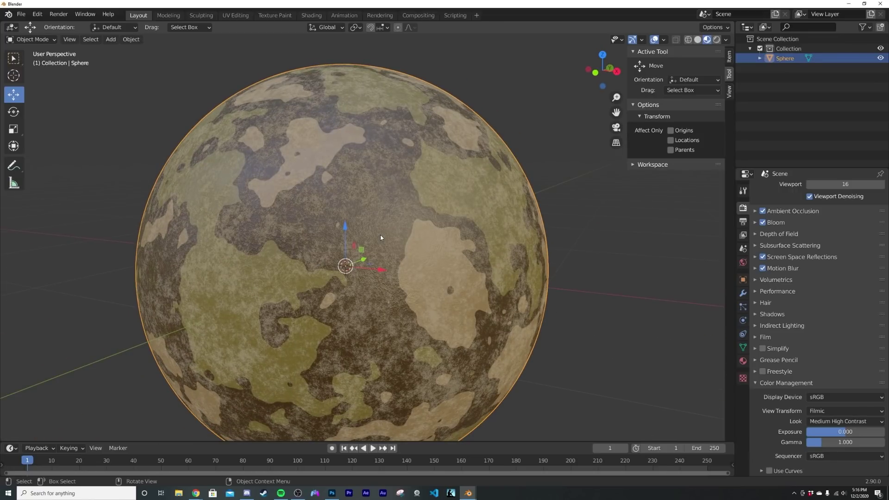
pyautogui.moveTo(407, 272); pyautogui.dragTo(335, 248, button='middle')
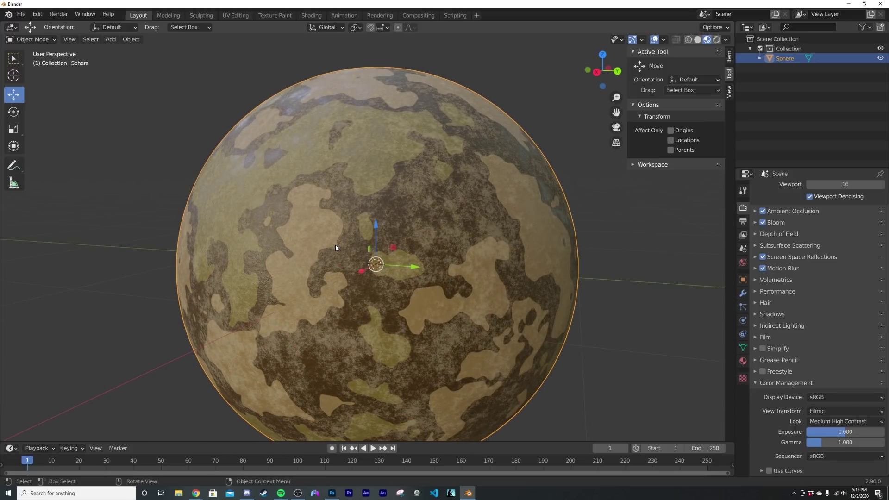